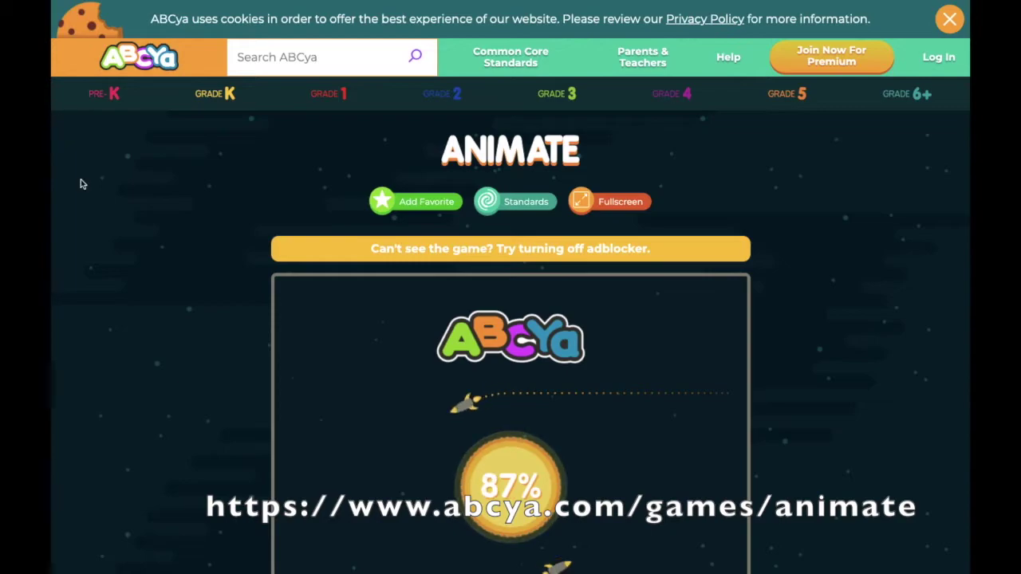
- Scroll down to the Animate game and let it load until the Continue/Start New prompt appears
scroll(78, 178, down, 2)
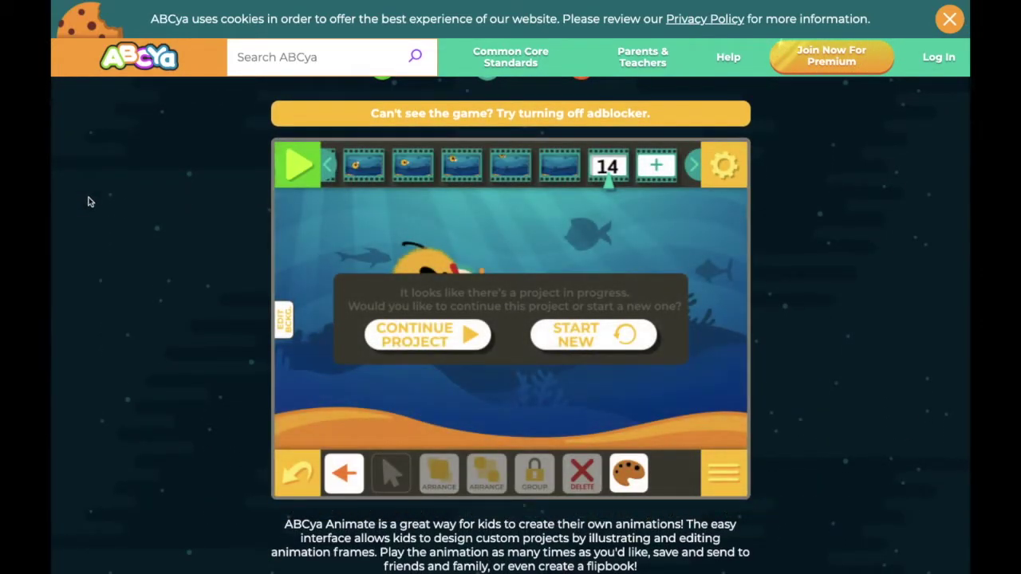
- Start a new blank animation project
click(548, 347)
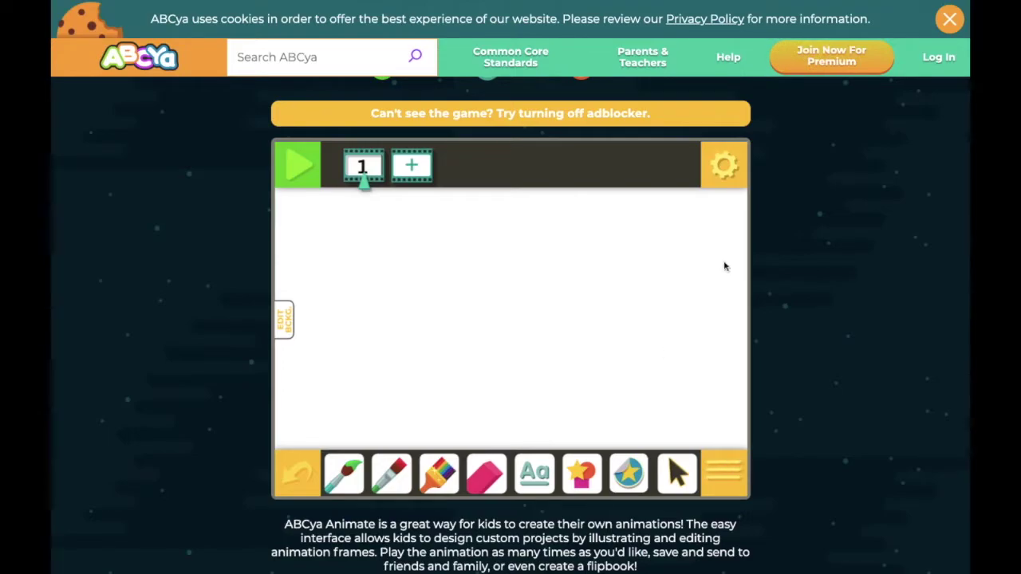
click(724, 166)
click(724, 166)
- Set the background to the forest log cabin scene on page 2, replacing the autumn forest
click(722, 475)
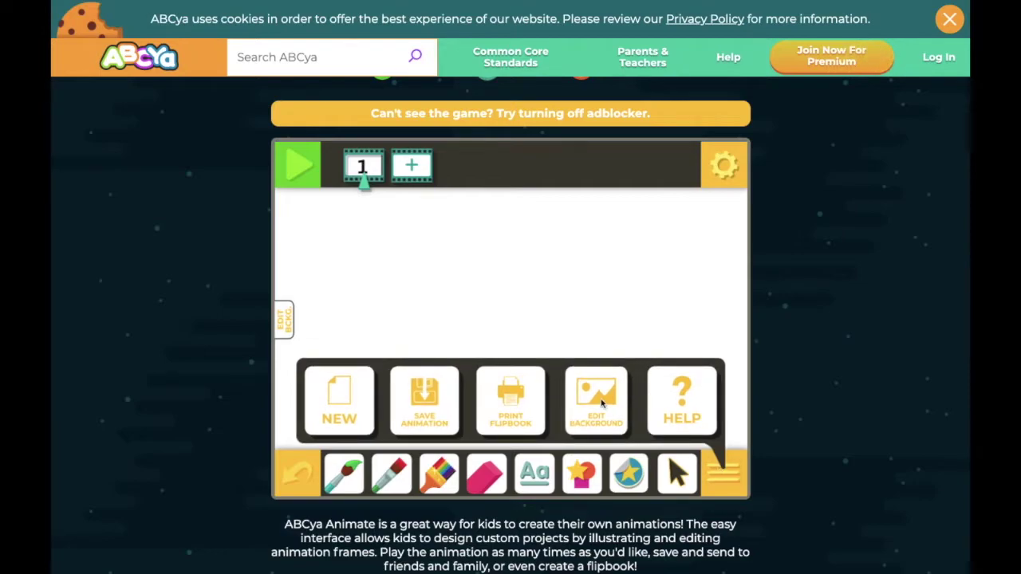
click(602, 403)
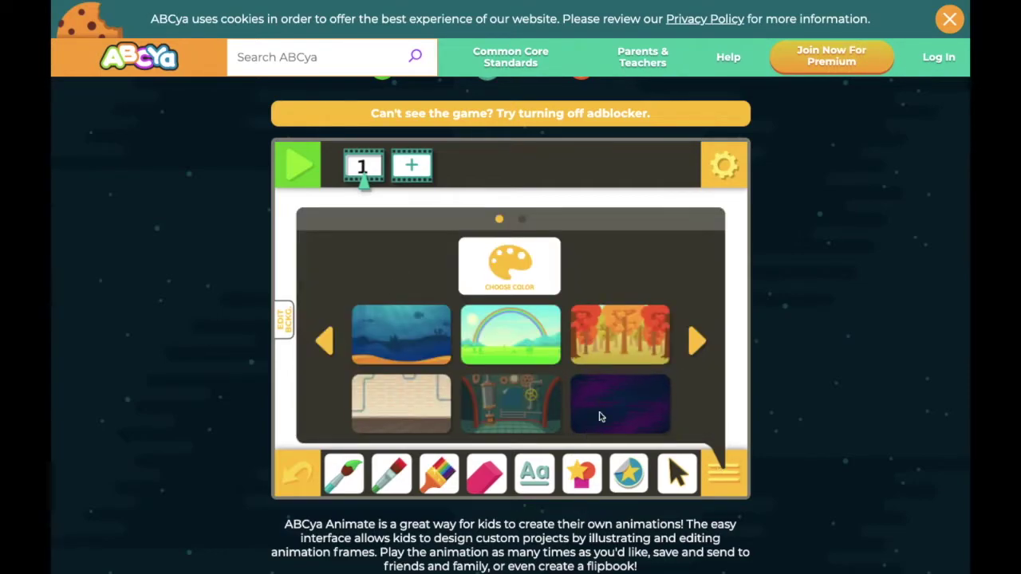
click(634, 342)
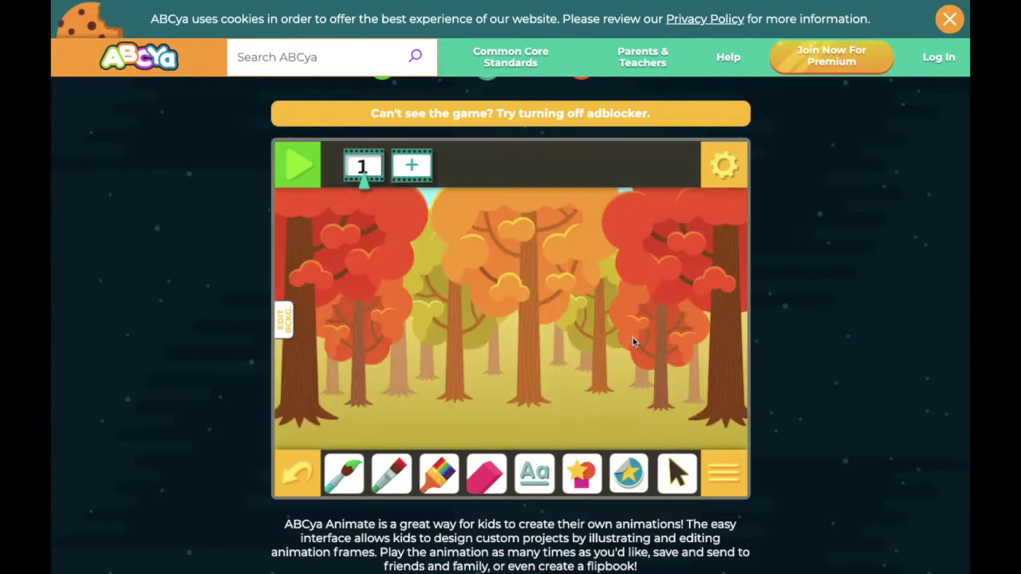
click(722, 475)
click(628, 406)
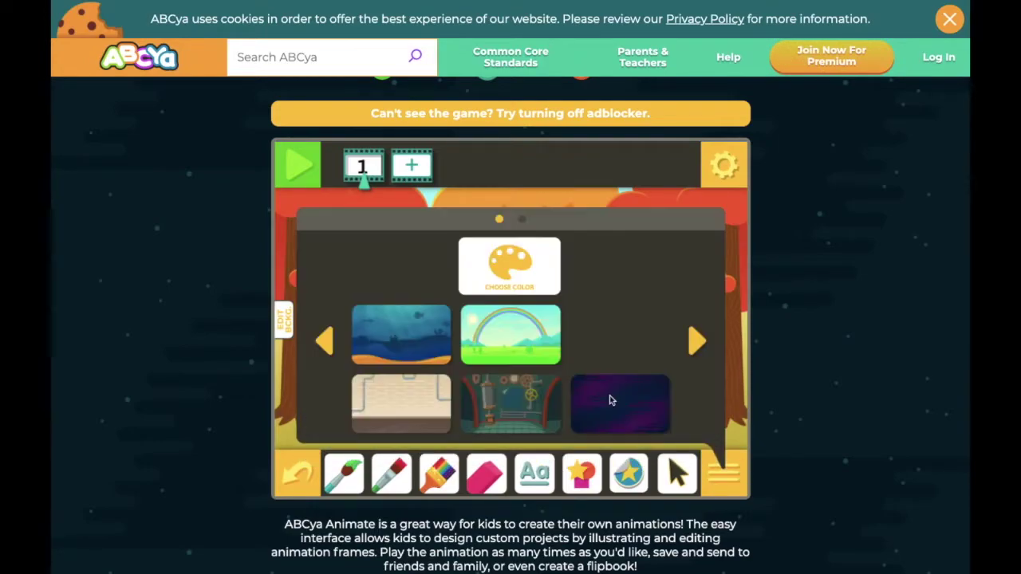
click(697, 342)
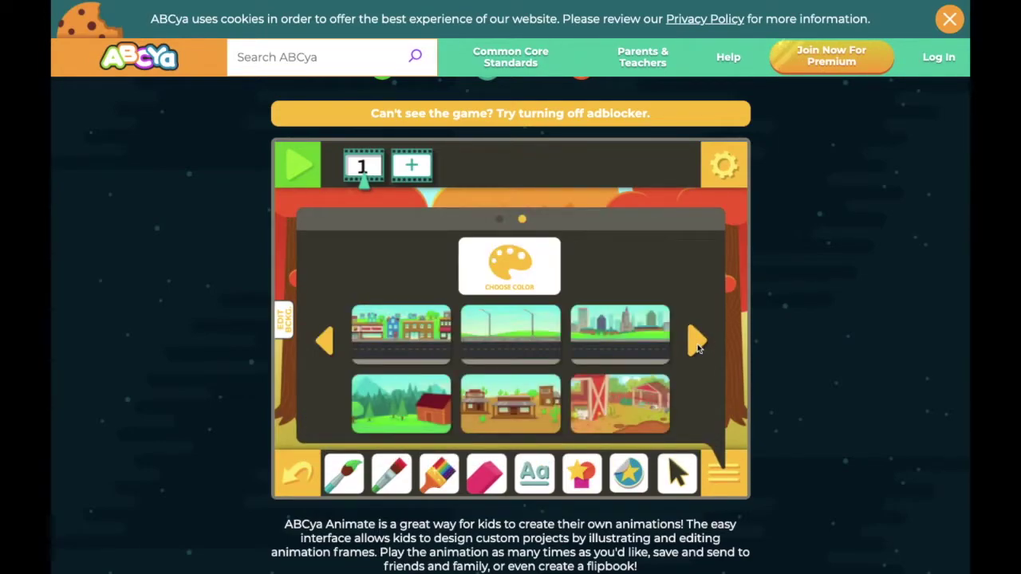
click(403, 391)
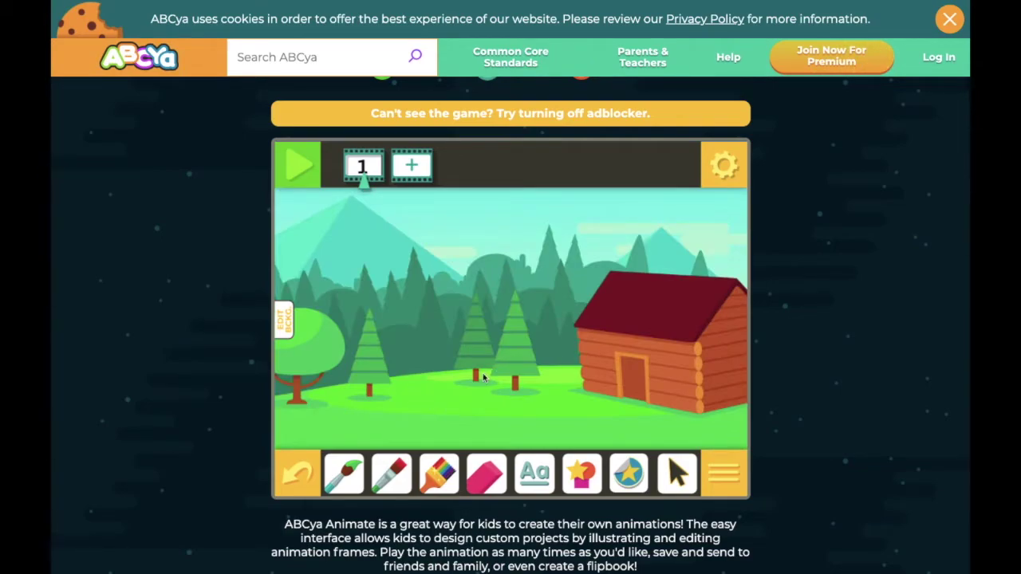
- Add the propeller-hat monster sticker from the monster stickers page
click(630, 473)
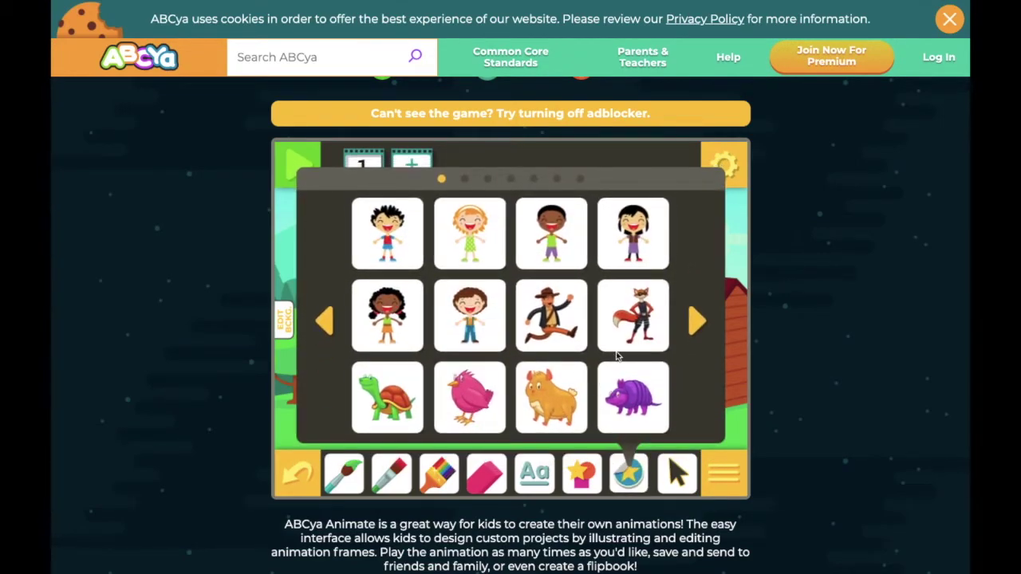
click(693, 327)
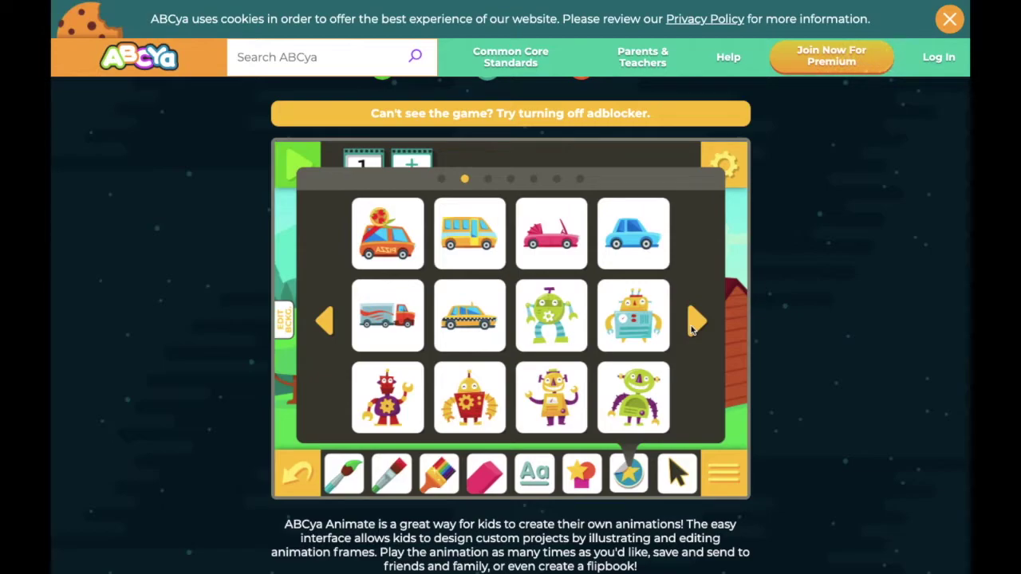
click(693, 326)
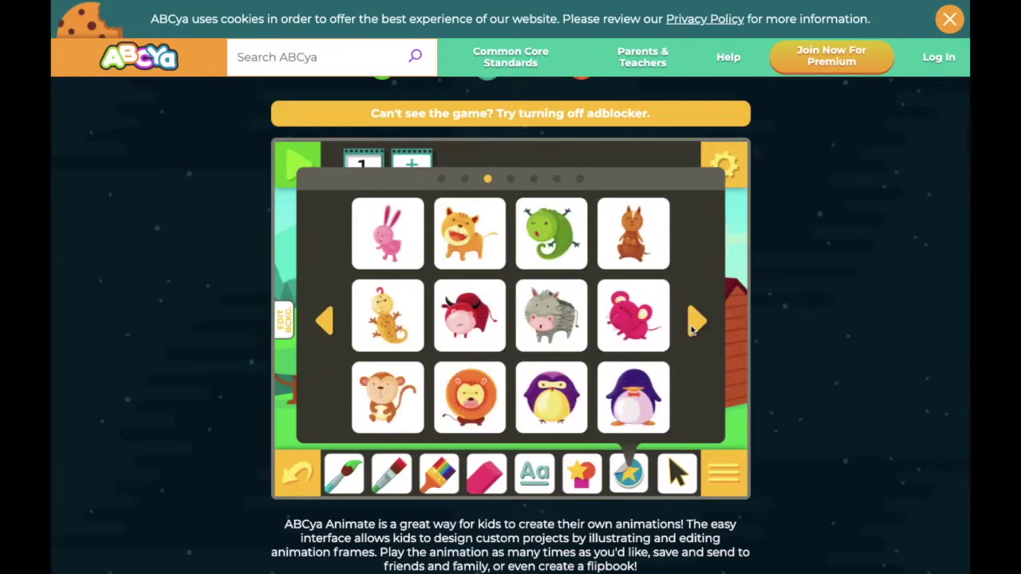
click(693, 327)
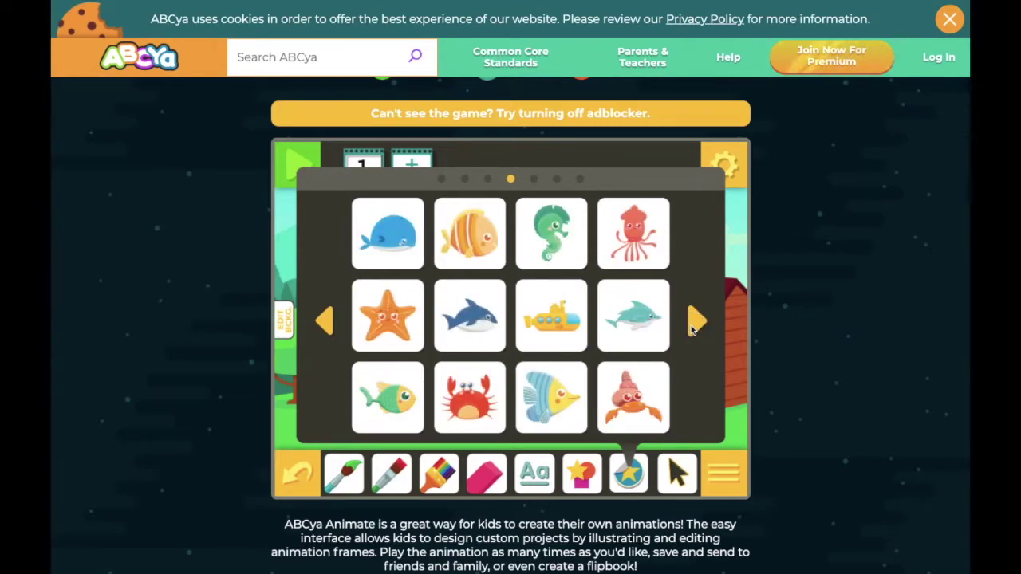
click(693, 327)
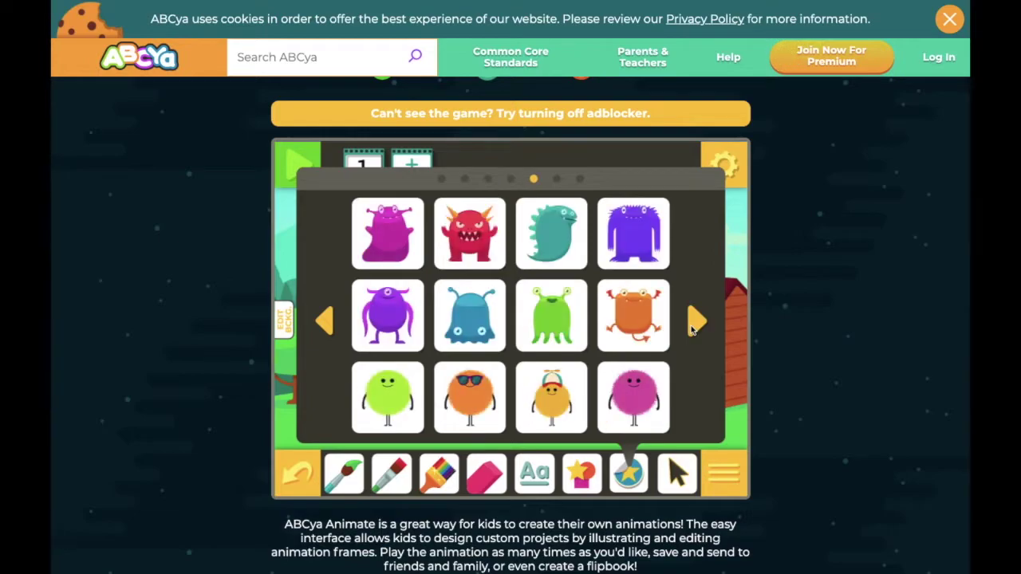
click(573, 403)
- Move the monster to the scene's left edge and enlarge it
drag(510, 319, 317, 379)
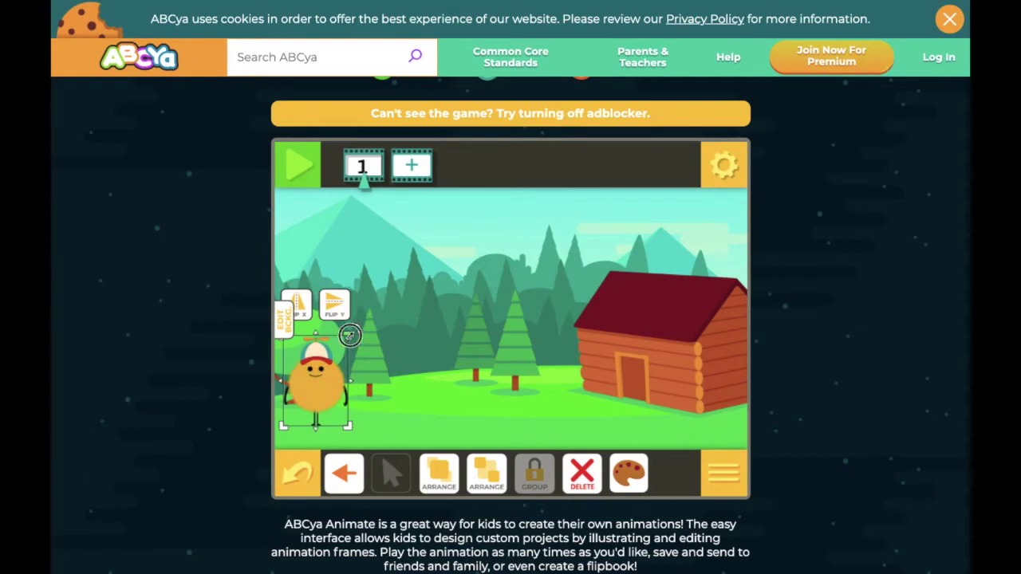
drag(349, 335, 372, 301)
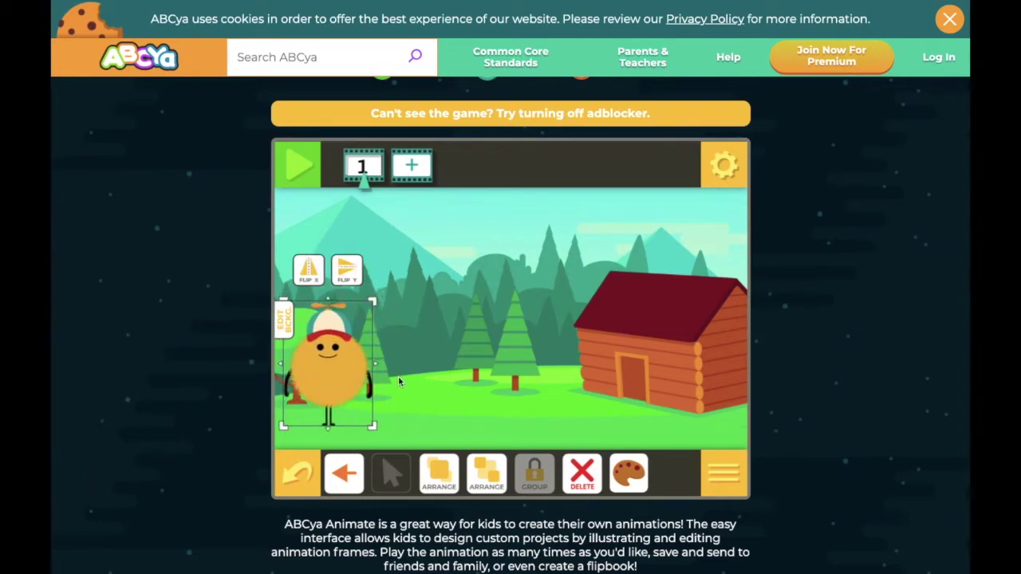
click(496, 399)
click(340, 374)
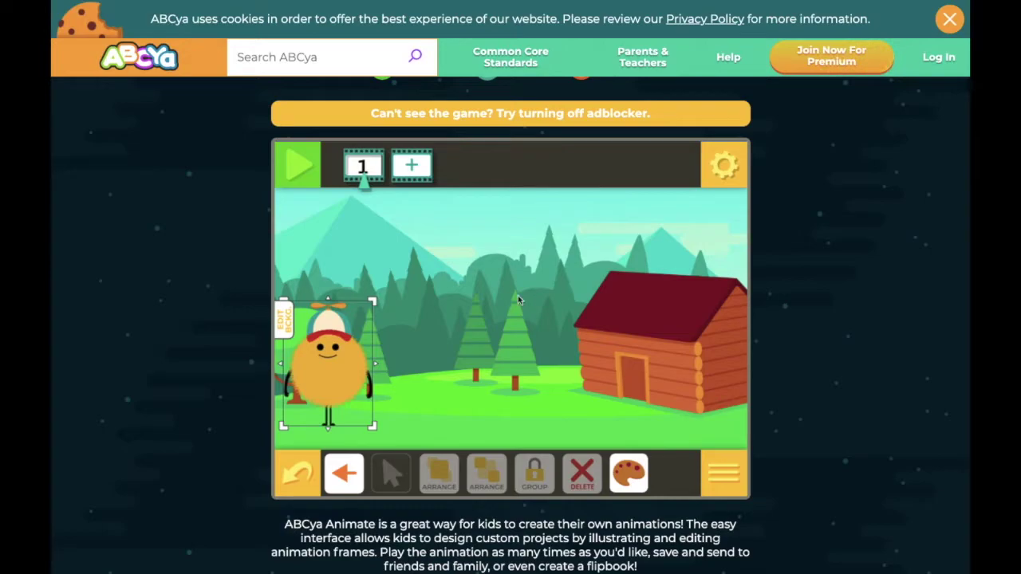
click(361, 166)
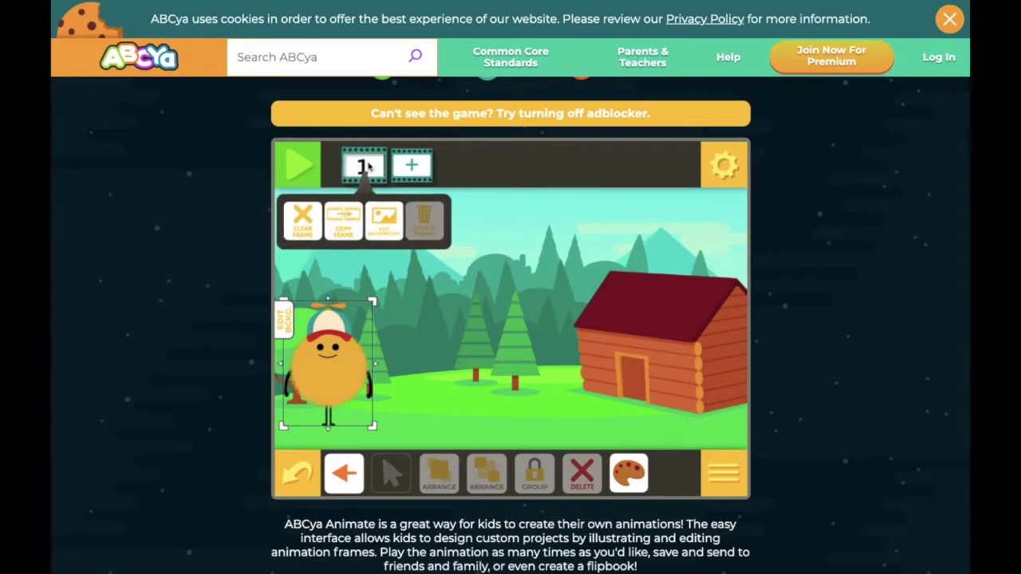
- Copy frame 1 into frame 2 and move the monster slightly right
click(348, 225)
click(363, 166)
click(412, 166)
click(363, 166)
click(412, 167)
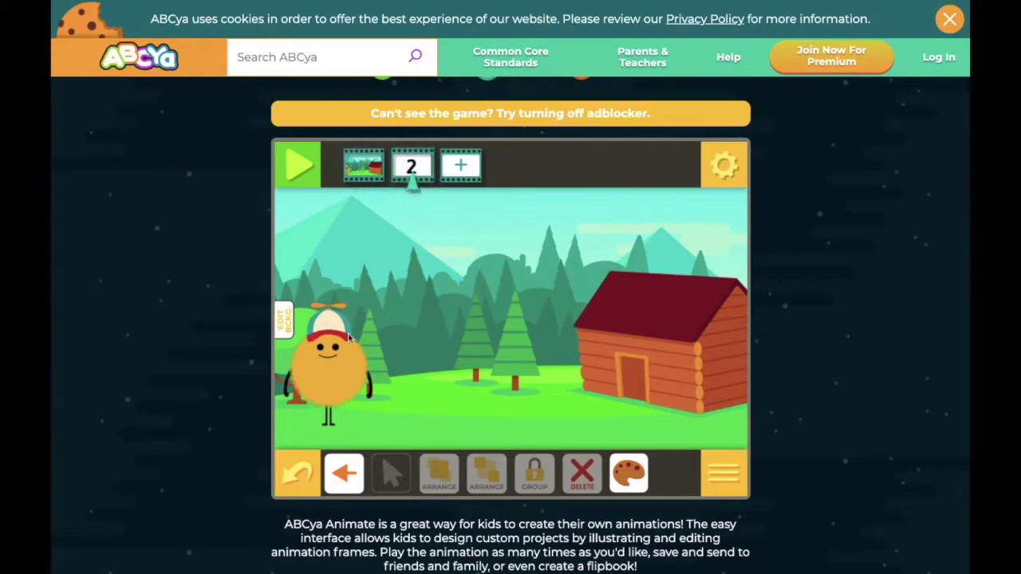
click(314, 343)
drag(314, 343, 366, 361)
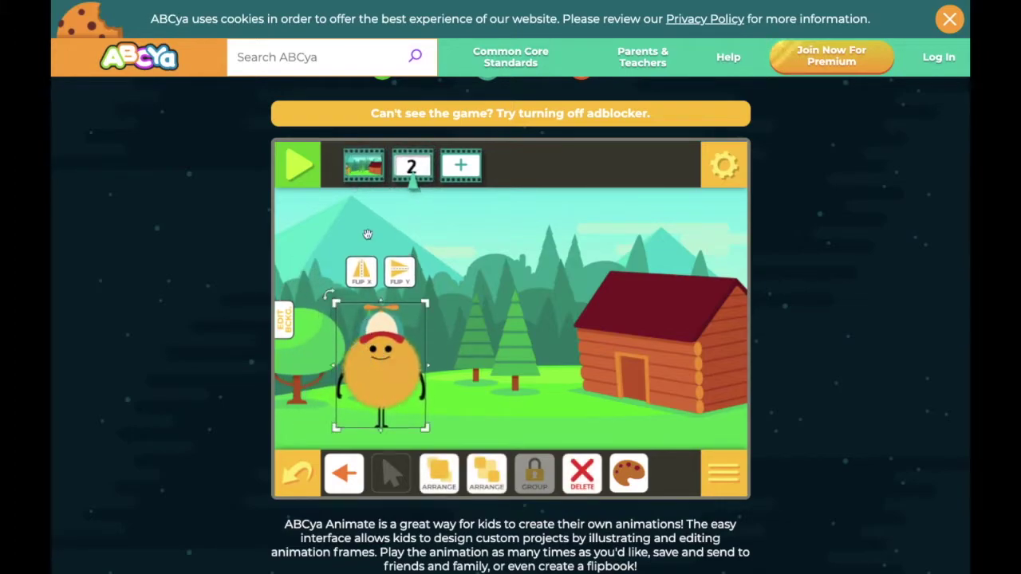
click(363, 165)
click(413, 166)
click(368, 169)
click(412, 169)
click(366, 169)
click(415, 169)
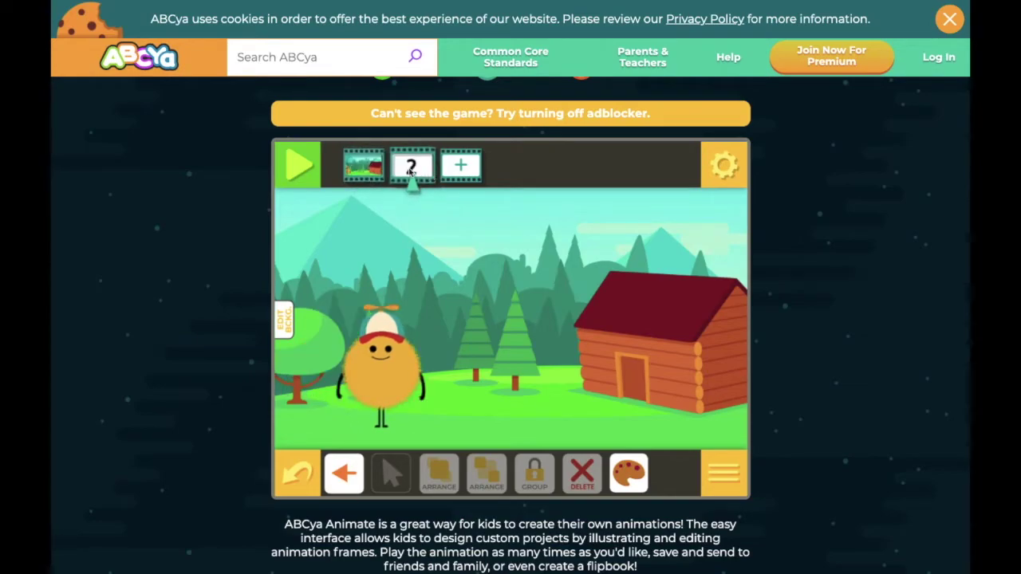
- Copy frame 2 into frame 3 and move the monster further right toward the cabin
click(411, 168)
click(401, 218)
click(401, 359)
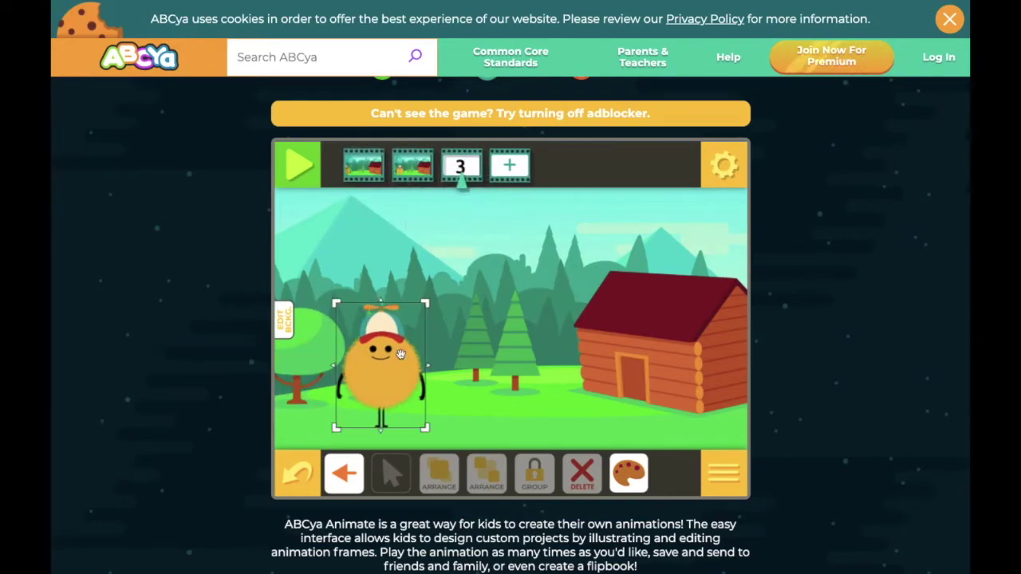
click(461, 166)
click(388, 352)
drag(388, 353, 449, 350)
click(573, 359)
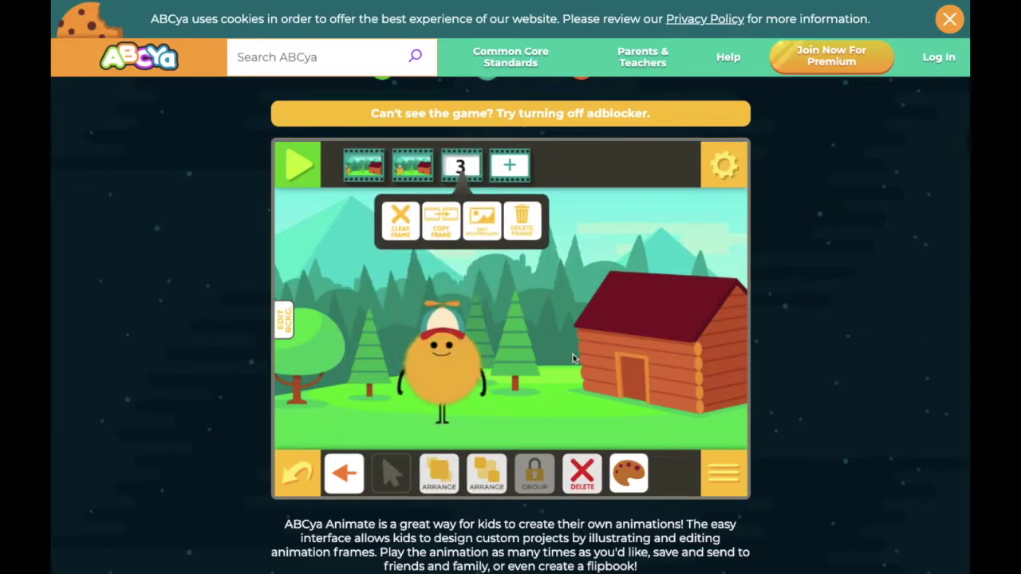
click(364, 166)
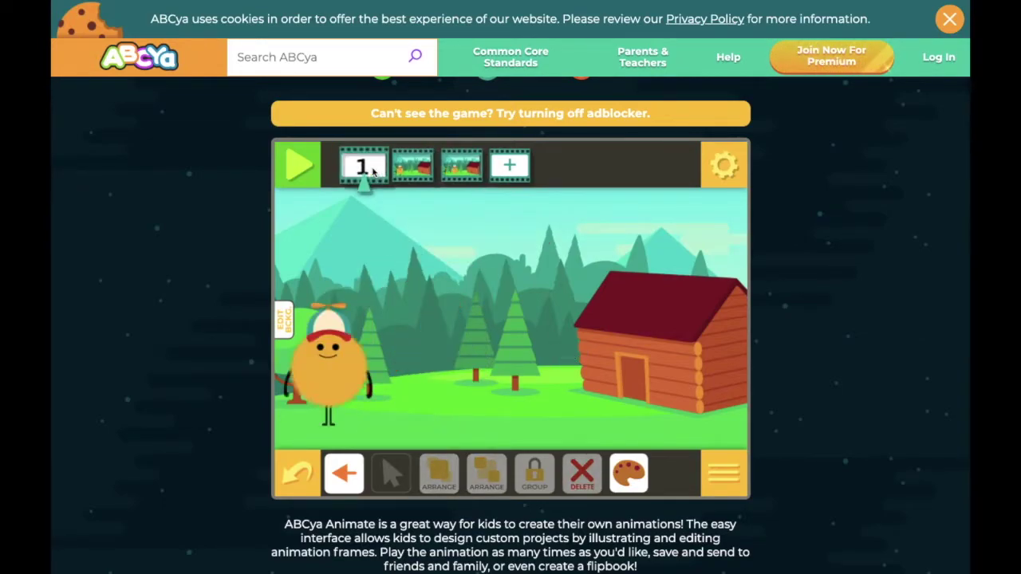
click(425, 168)
click(463, 168)
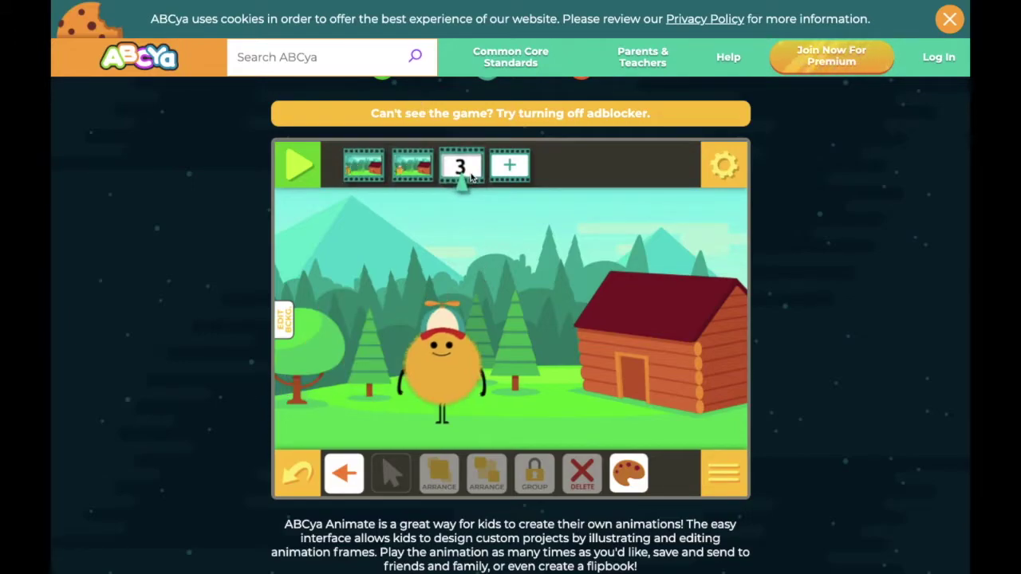
- Copy frame 3 into a new frame 4
click(471, 177)
click(449, 229)
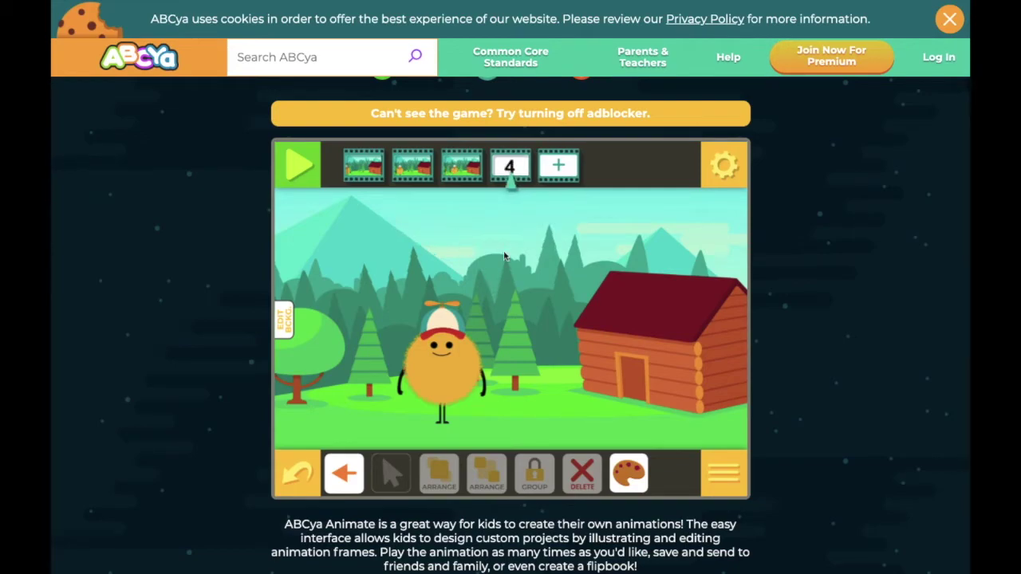
click(337, 472)
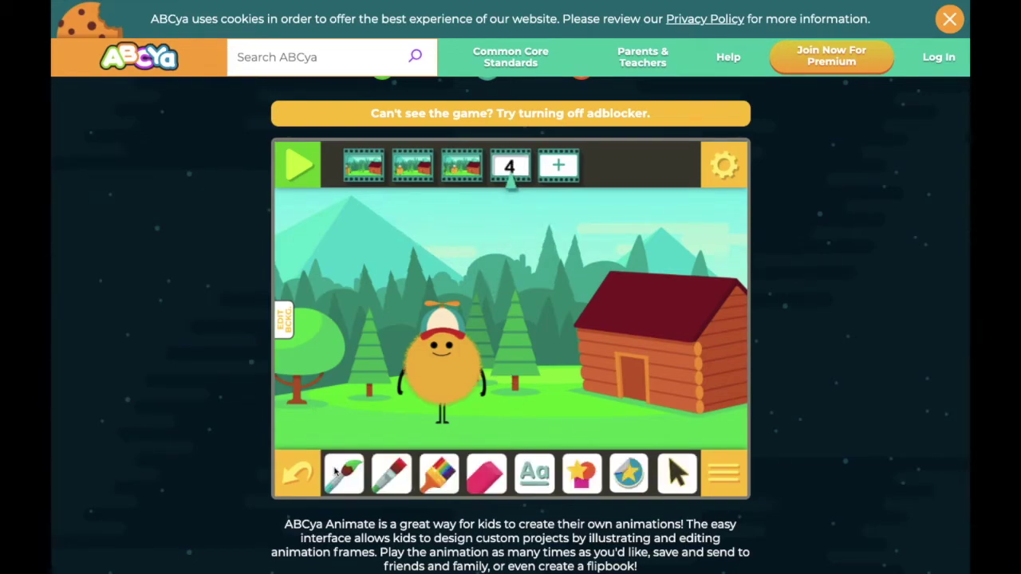
- Add a 'Did you know?' text caption above the monster
click(523, 473)
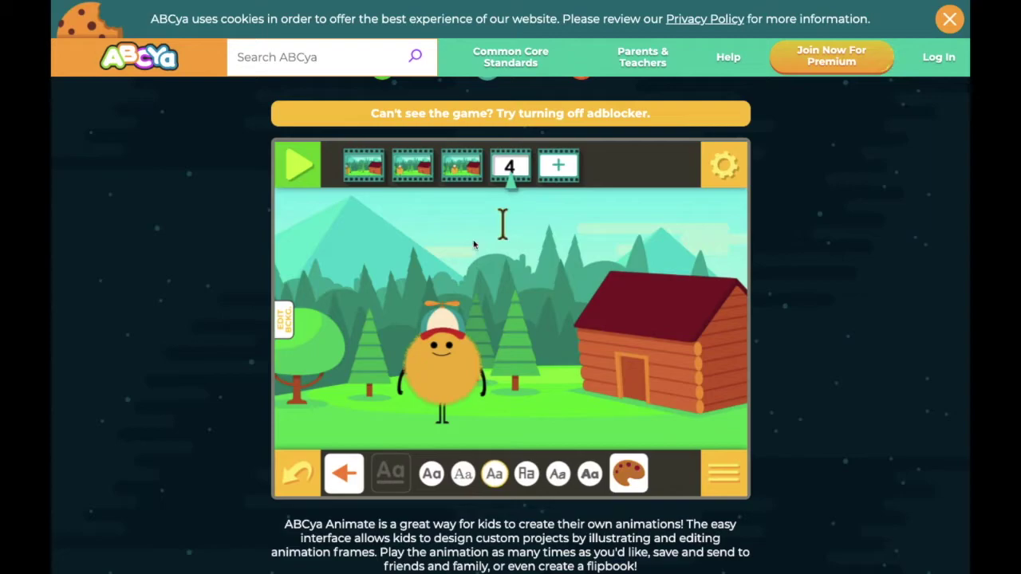
click(431, 250)
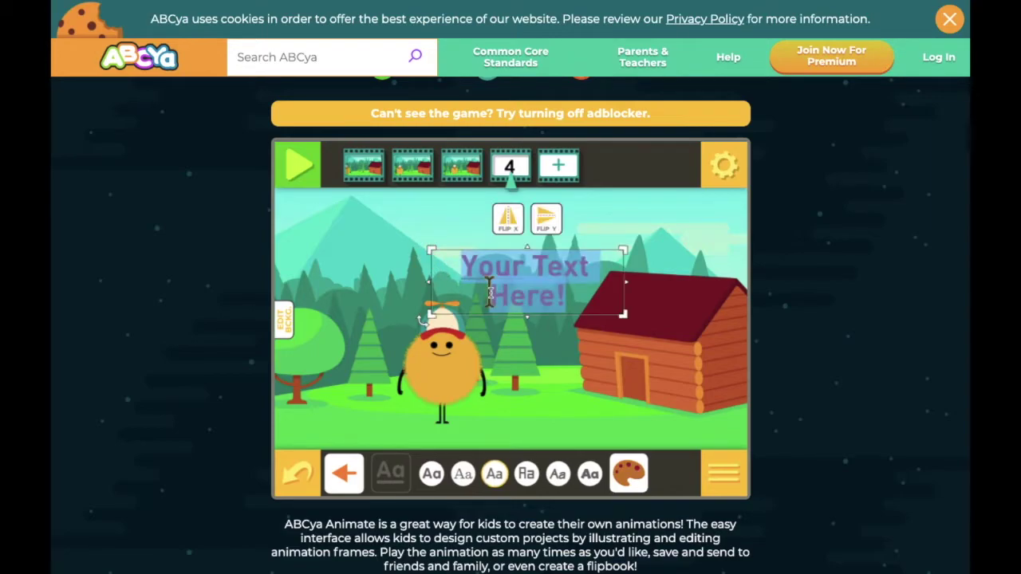
text(Did you k)
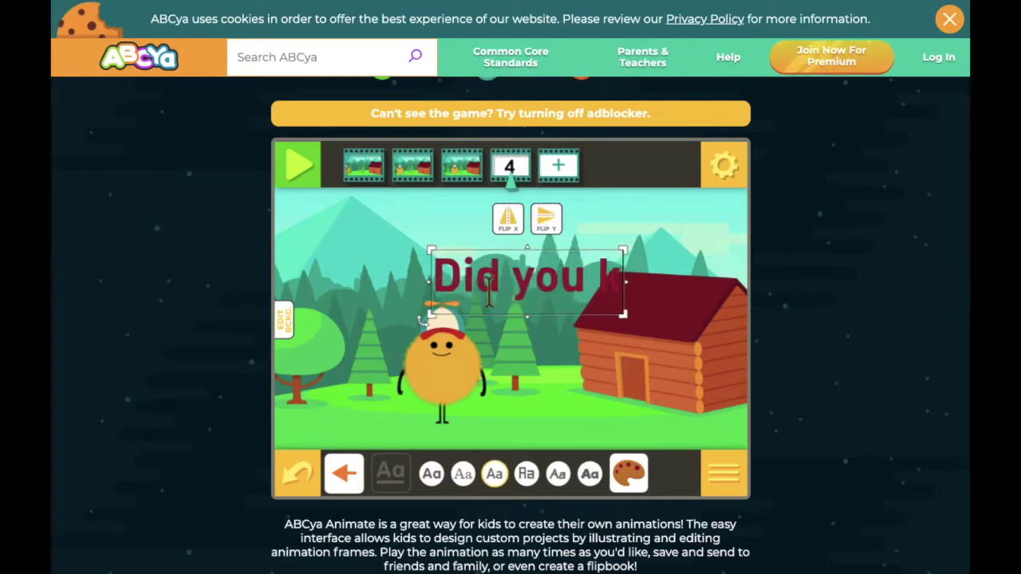
text(now?)
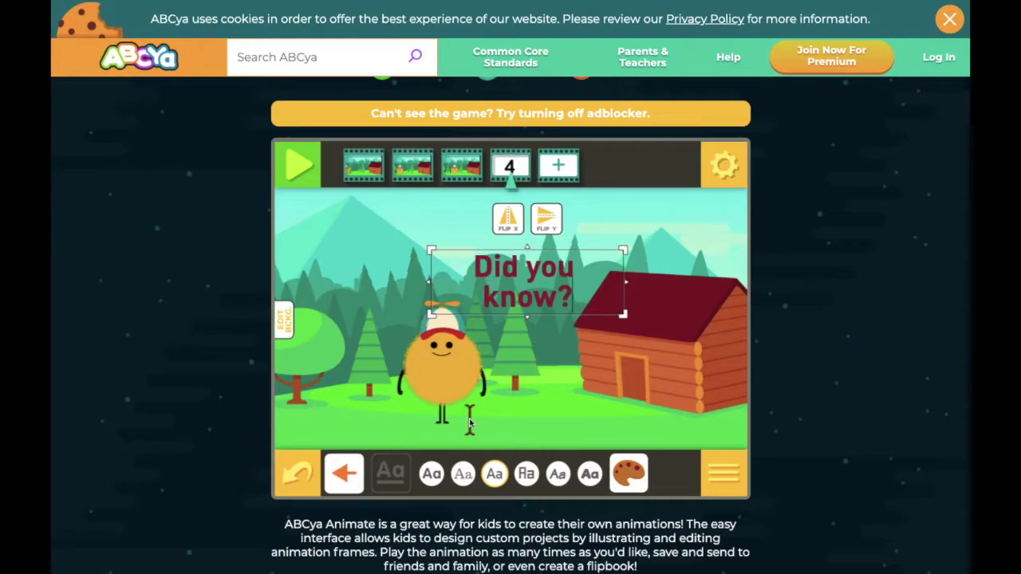
- Make the caption white and move it up and left above the character
click(632, 474)
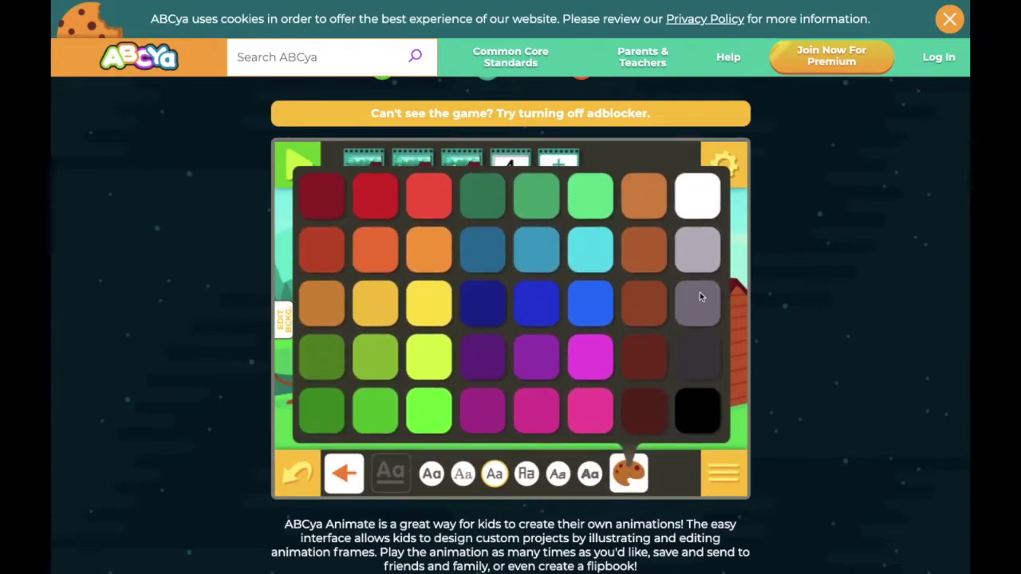
click(699, 186)
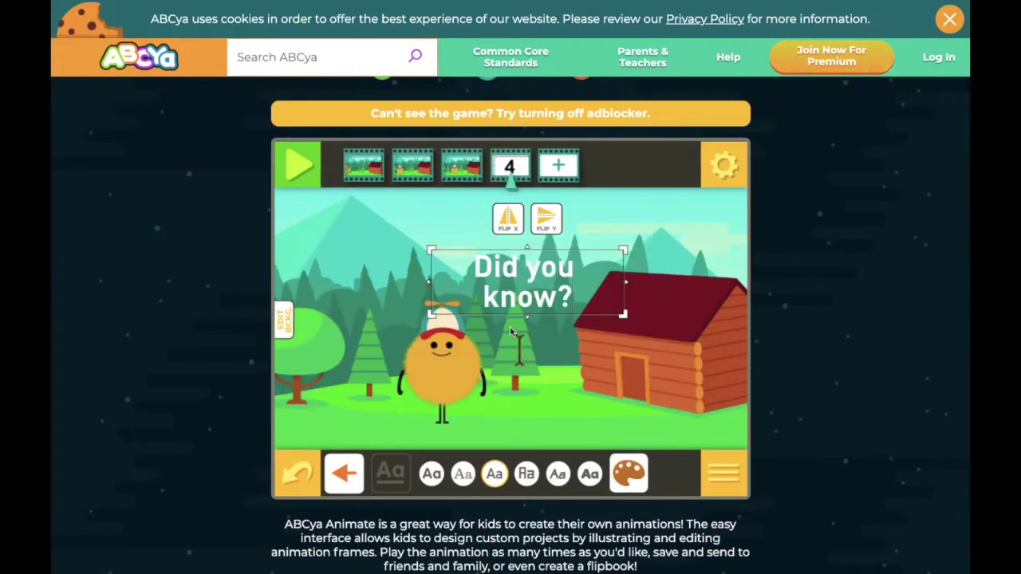
click(343, 474)
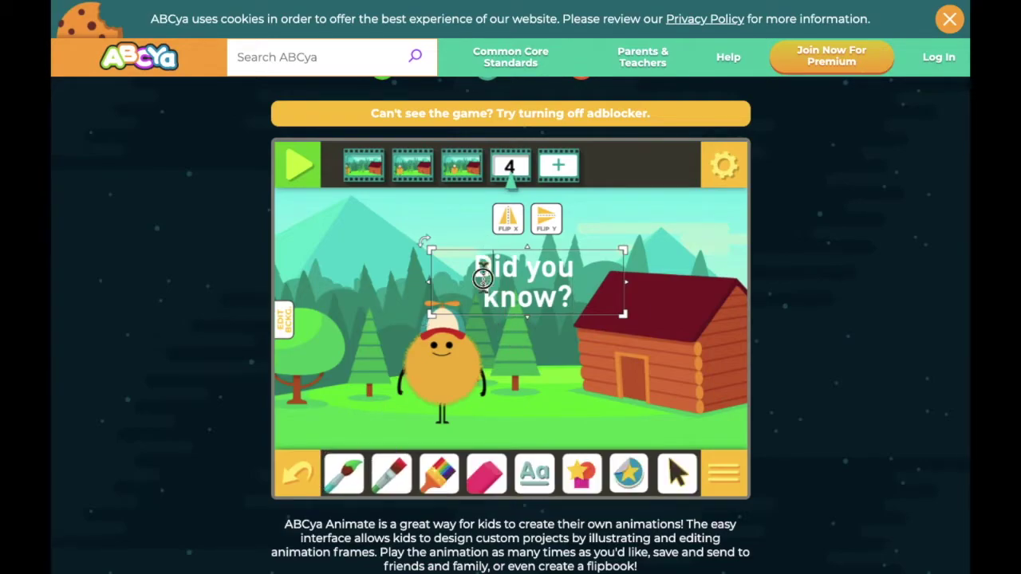
click(677, 473)
click(525, 299)
drag(526, 299, 491, 269)
click(361, 474)
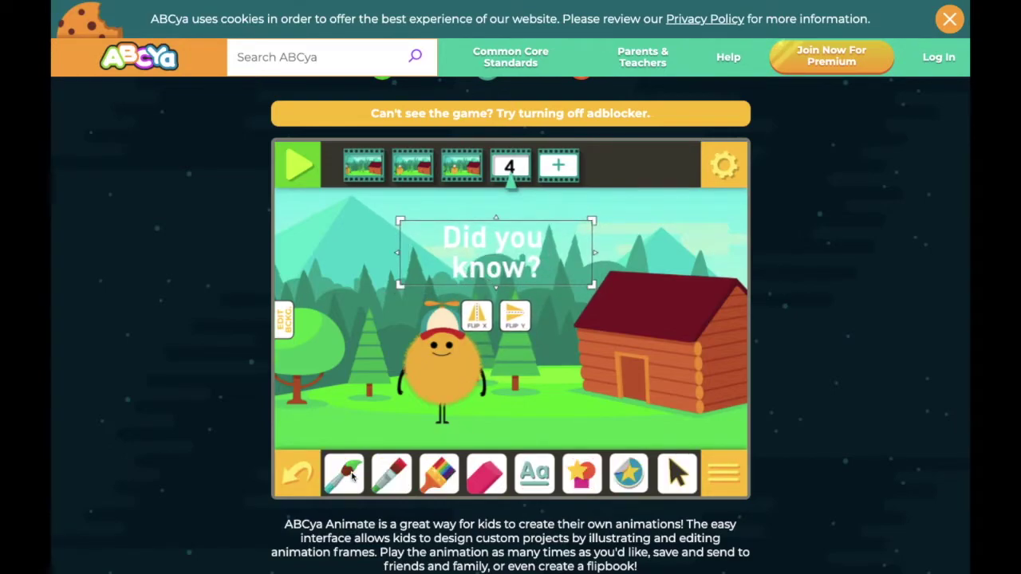
- Draw a square box over the caption area and stretch it wider to the right
click(585, 475)
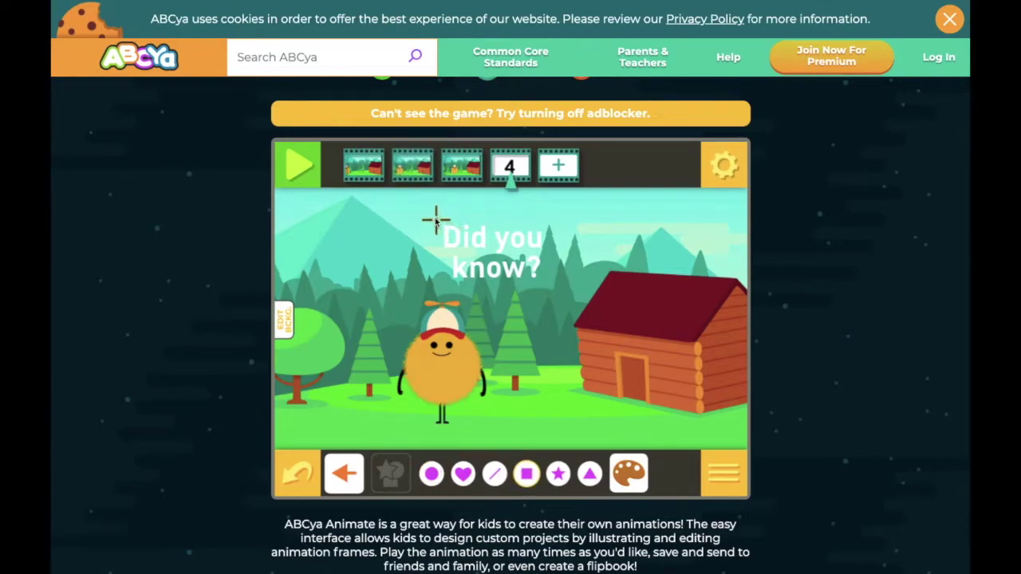
drag(441, 220, 541, 265)
click(517, 303)
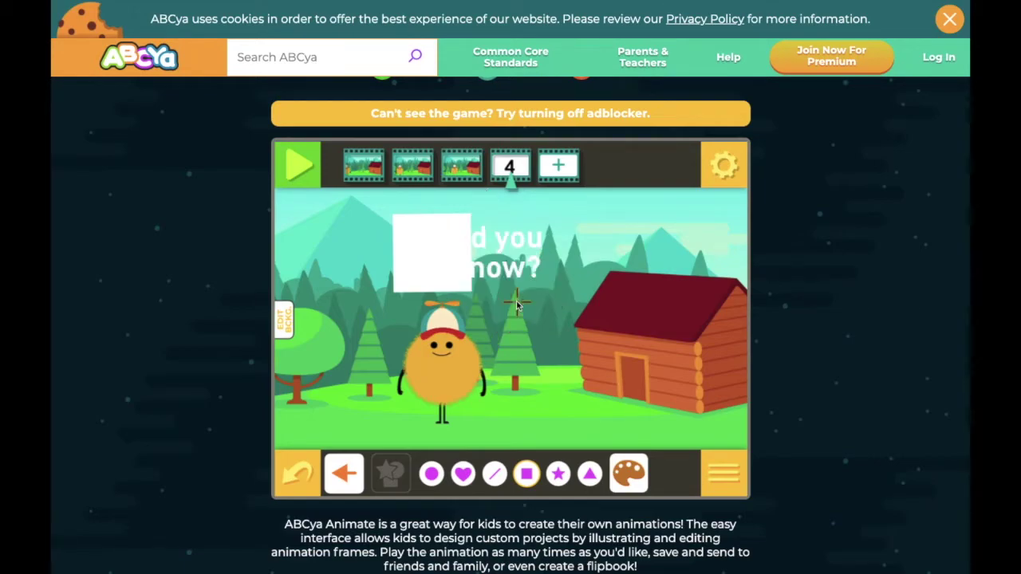
click(335, 472)
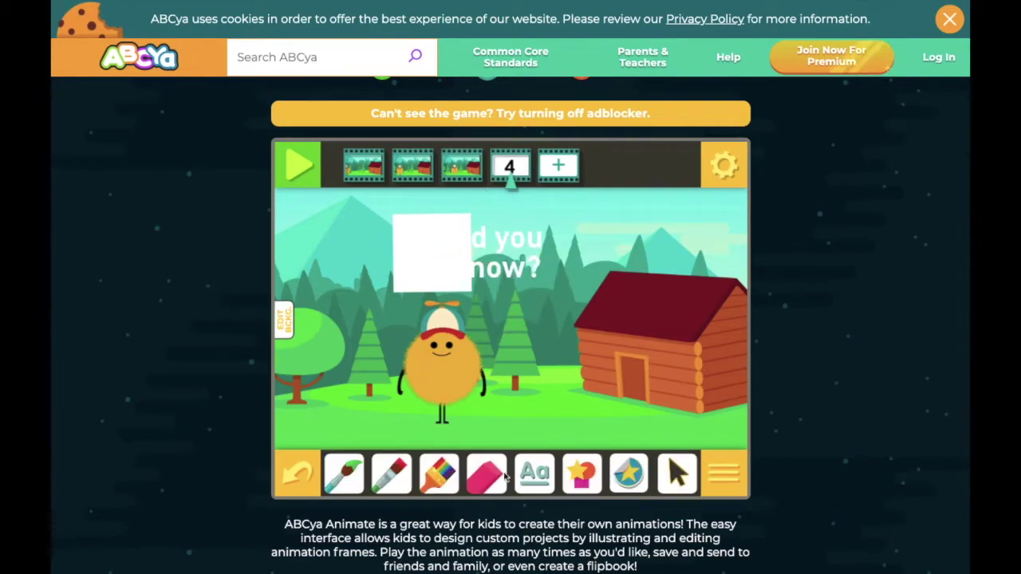
click(678, 472)
click(462, 261)
drag(472, 253, 561, 255)
drag(564, 297, 569, 307)
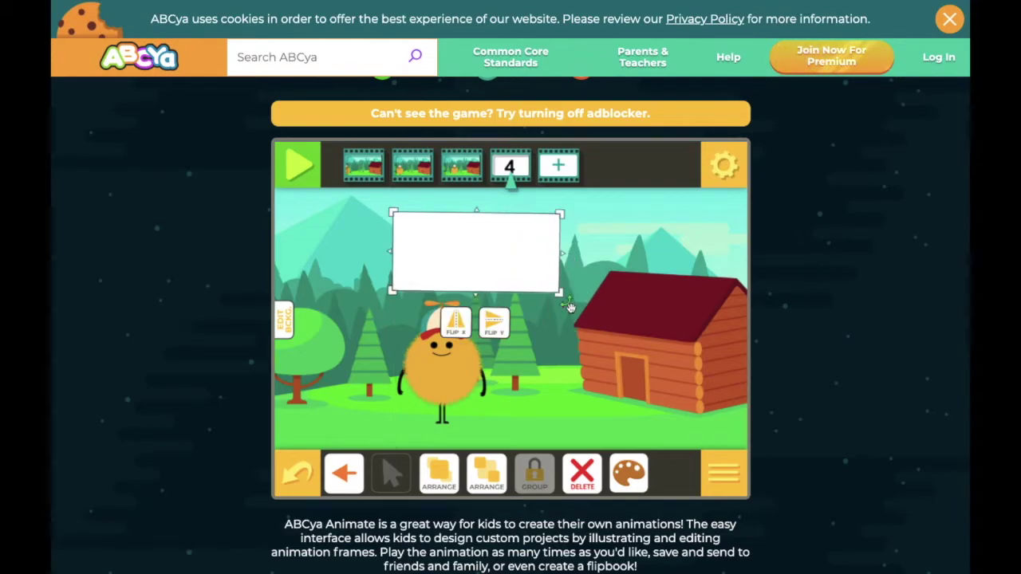
click(361, 473)
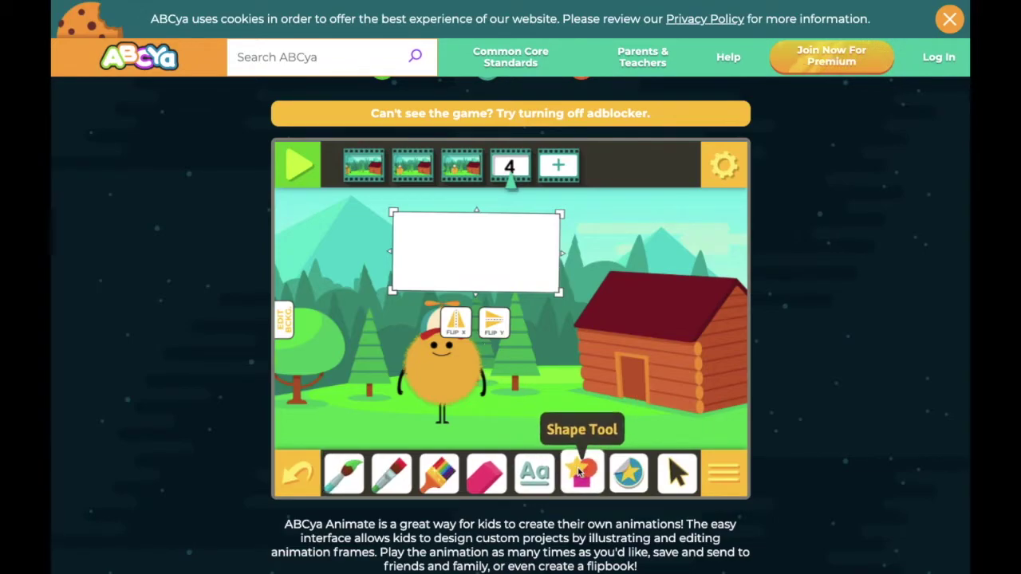
- Colour the box magenta and shift it right to centre it behind the text
click(575, 472)
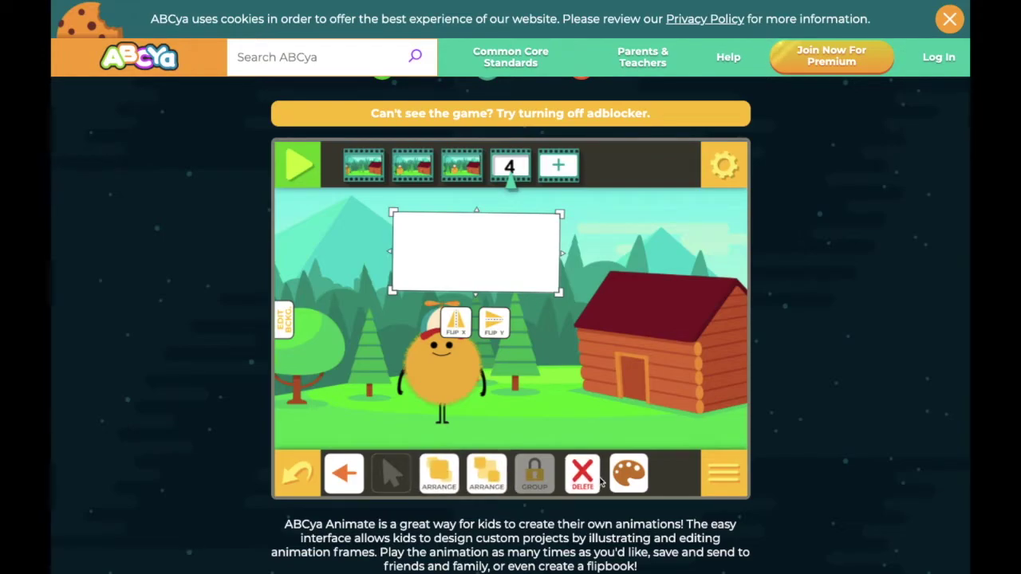
click(628, 472)
click(579, 357)
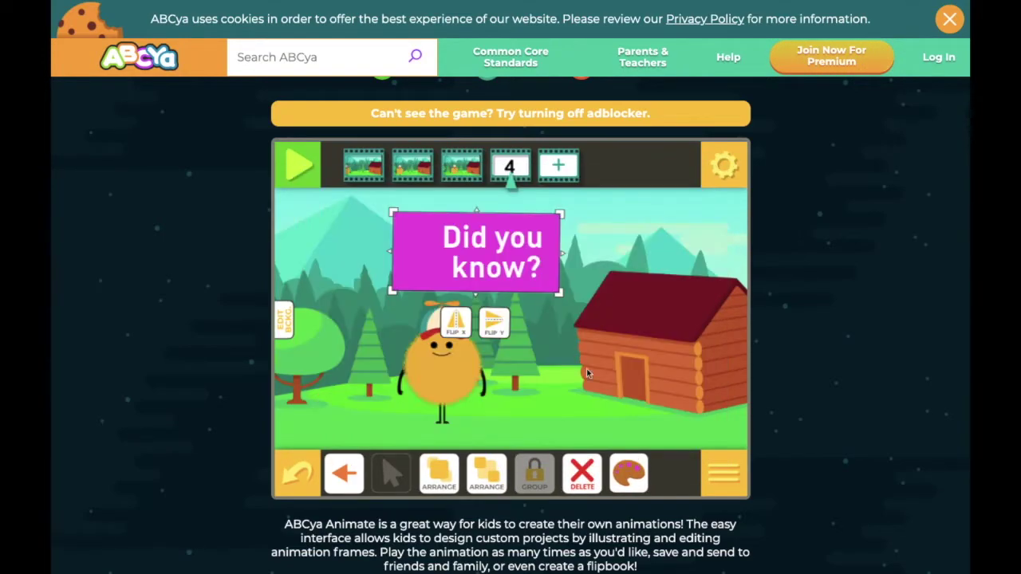
click(629, 463)
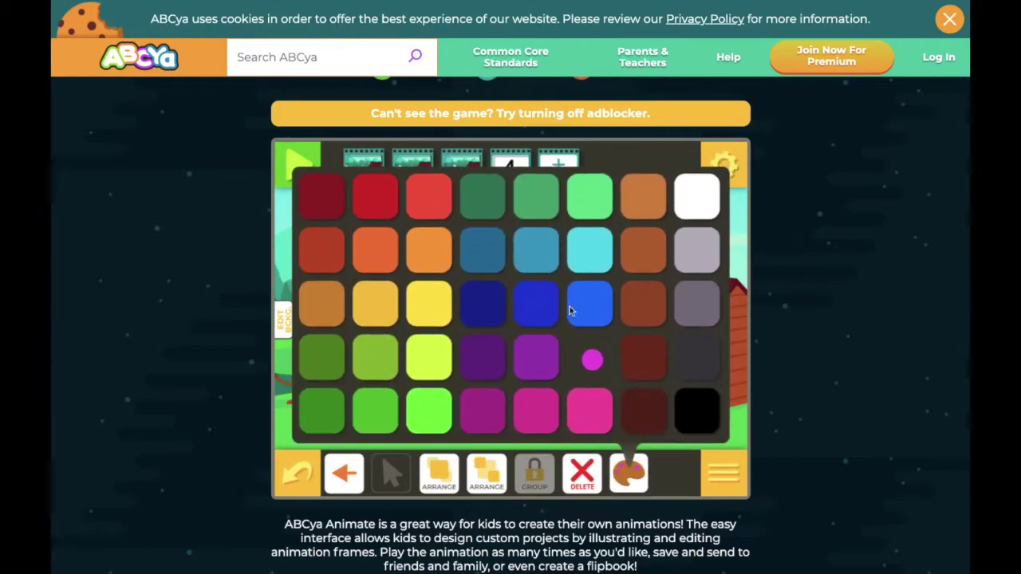
click(588, 260)
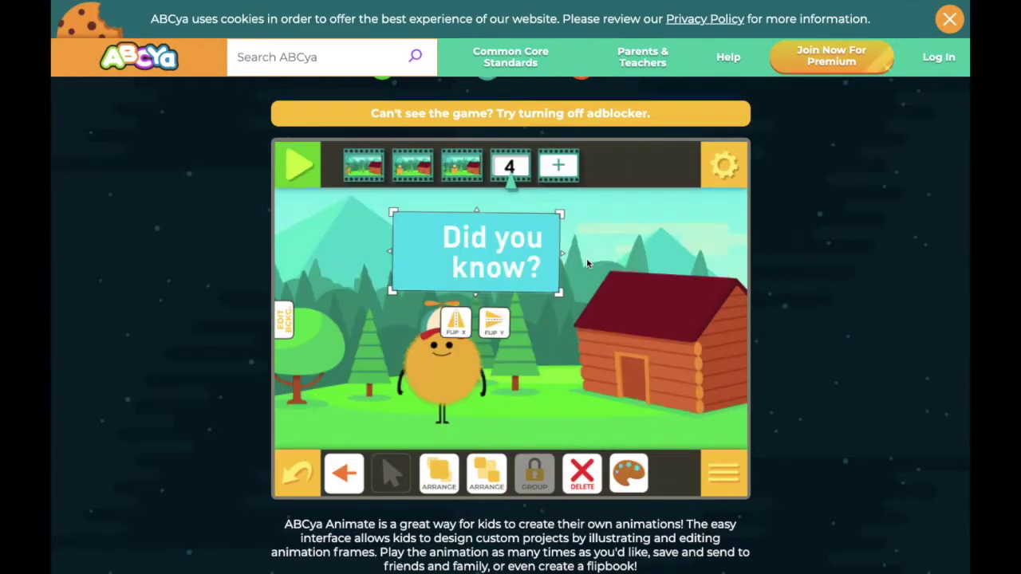
click(634, 464)
click(599, 356)
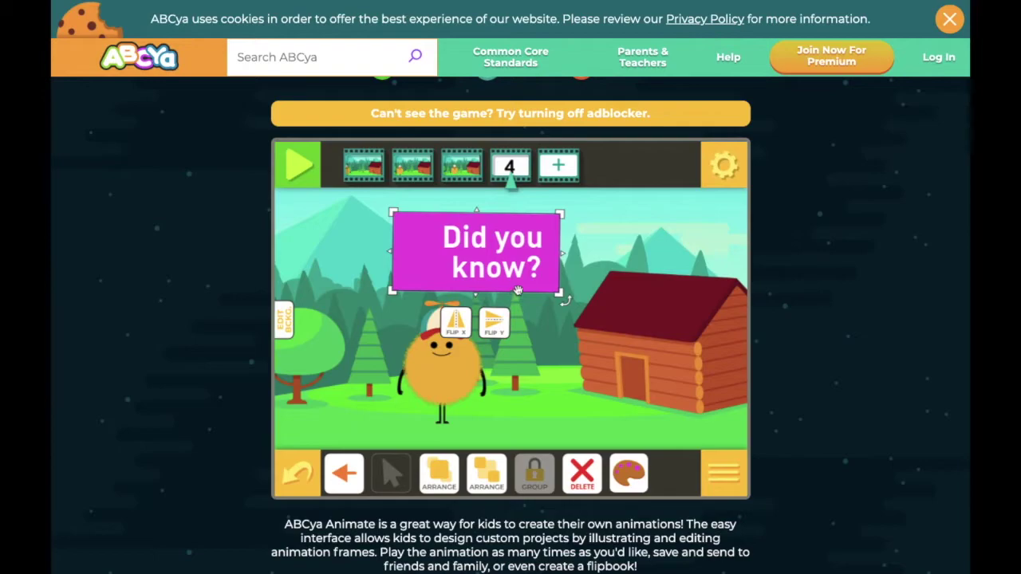
click(562, 306)
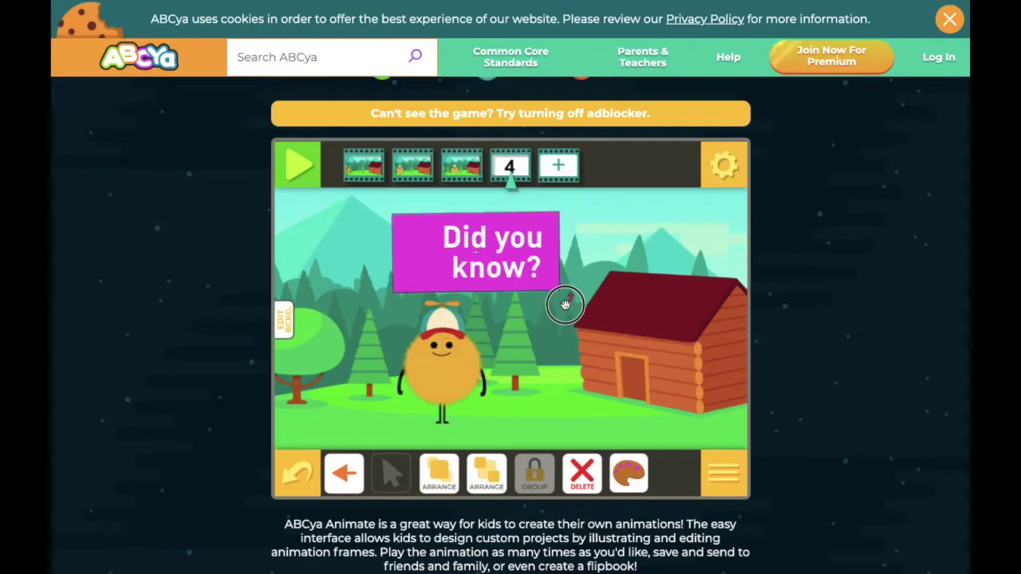
click(535, 287)
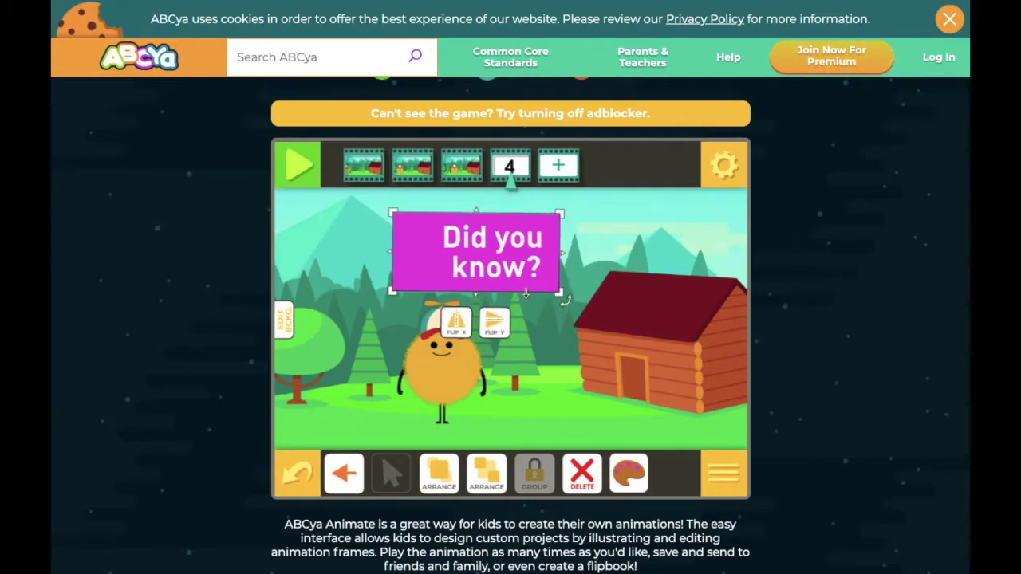
drag(529, 280, 545, 291)
click(570, 348)
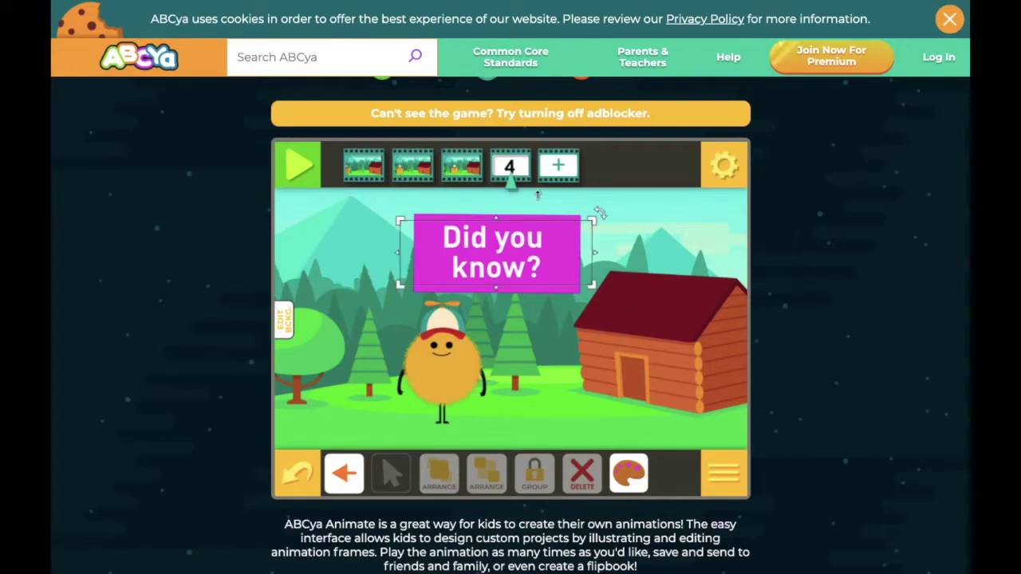
- Duplicate frame 4 as a new frame 5
click(509, 176)
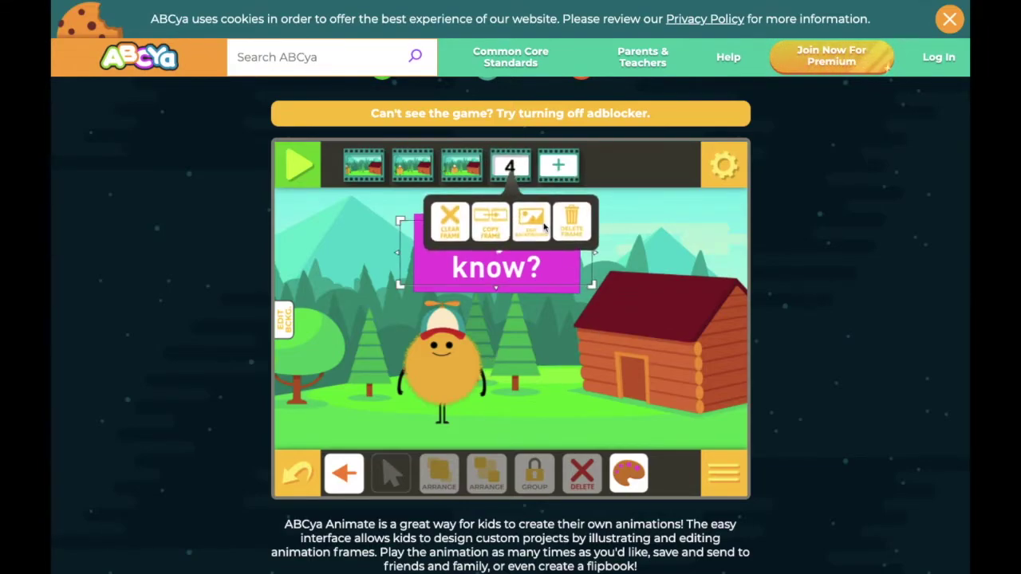
click(490, 221)
click(550, 176)
- Replace frame 5's caption with 'The planet is warming at an alarming rate!'
click(509, 269)
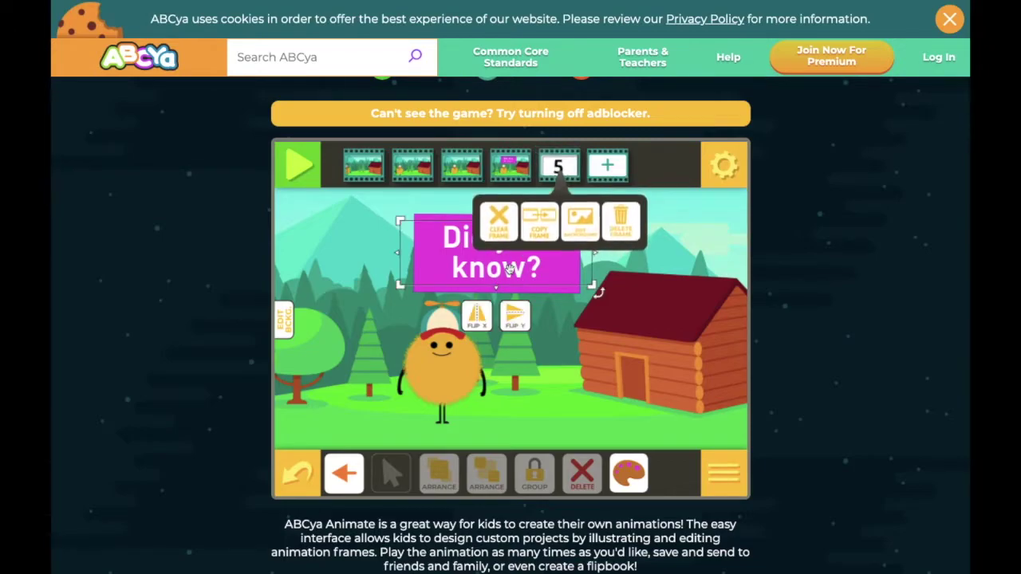
click(508, 269)
key(BackSpace)
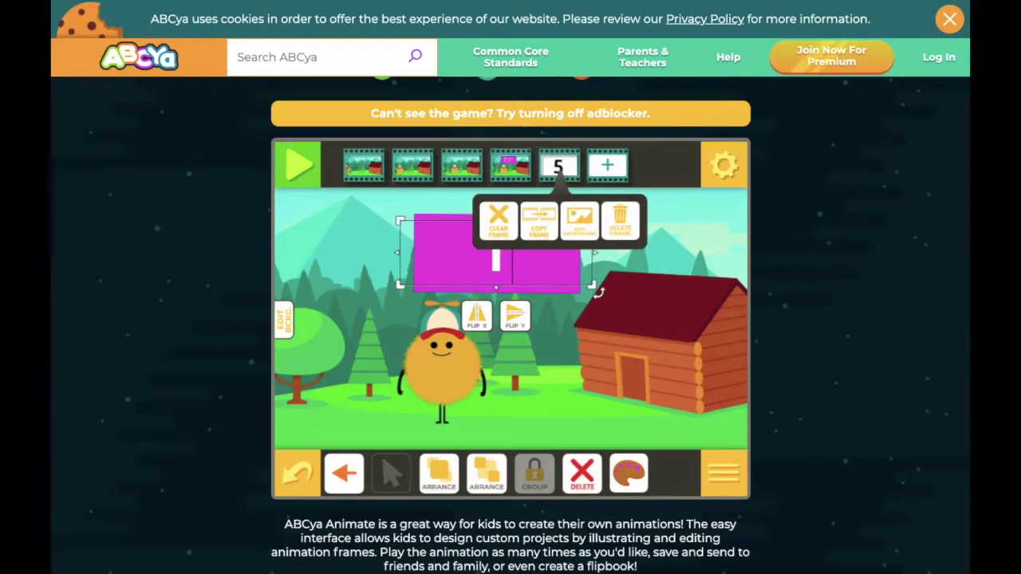
text(The)
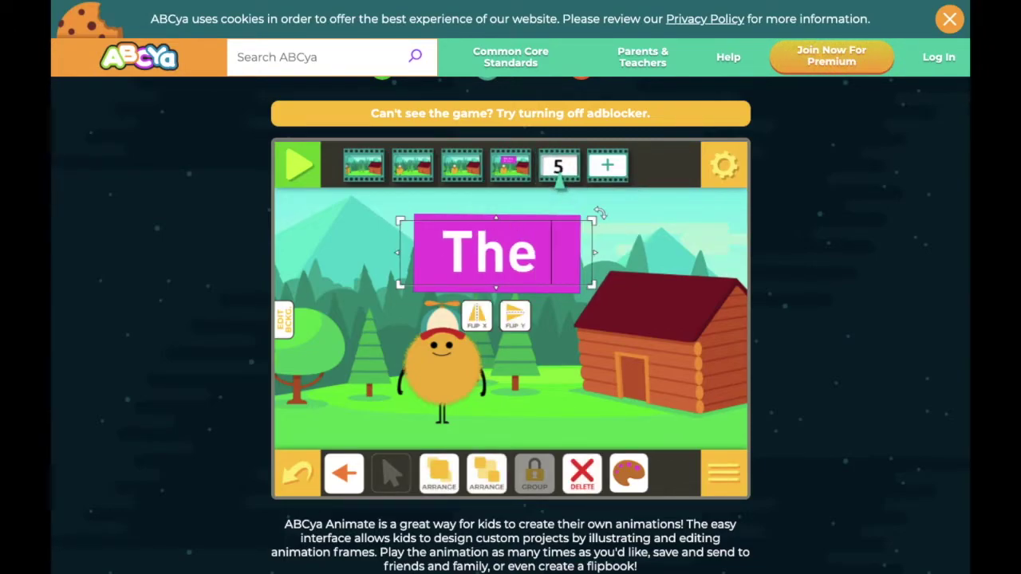
text( planet)
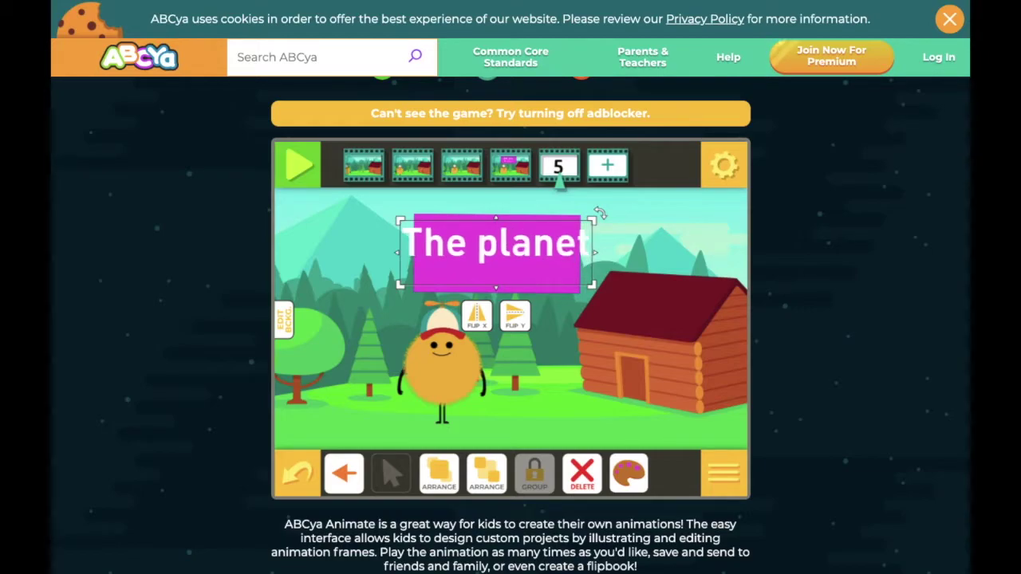
text( is warming)
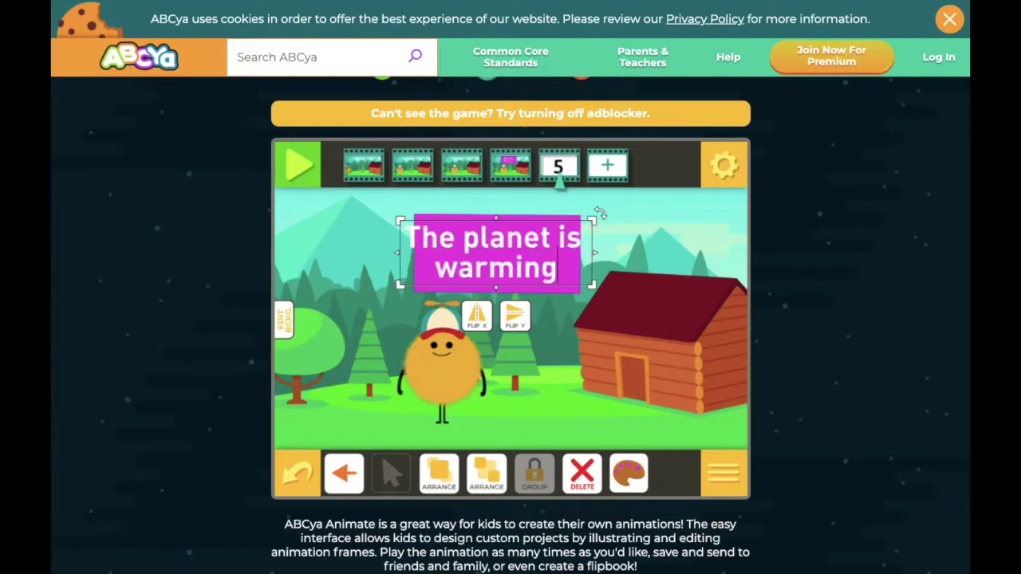
text( at)
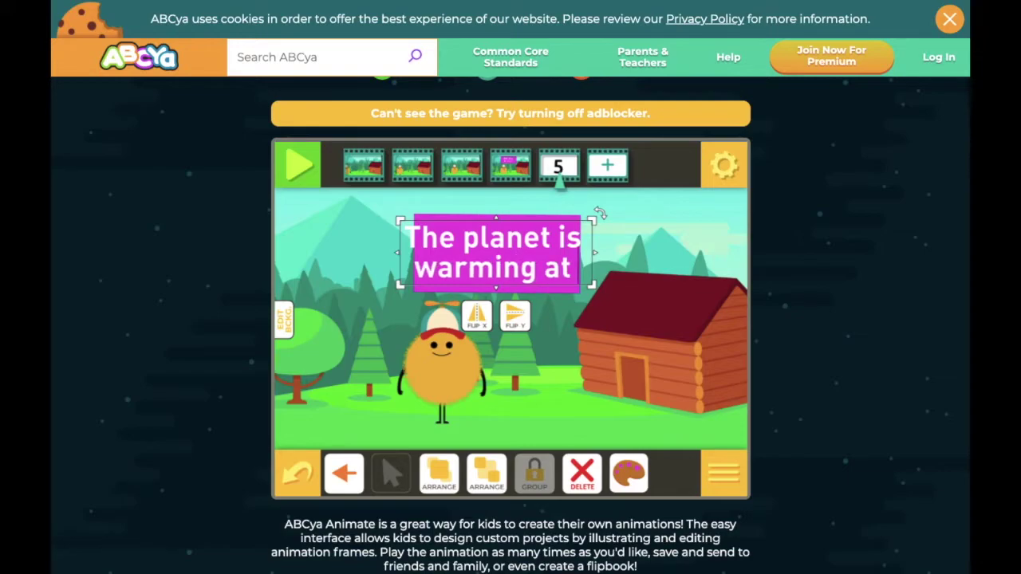
text( an ala)
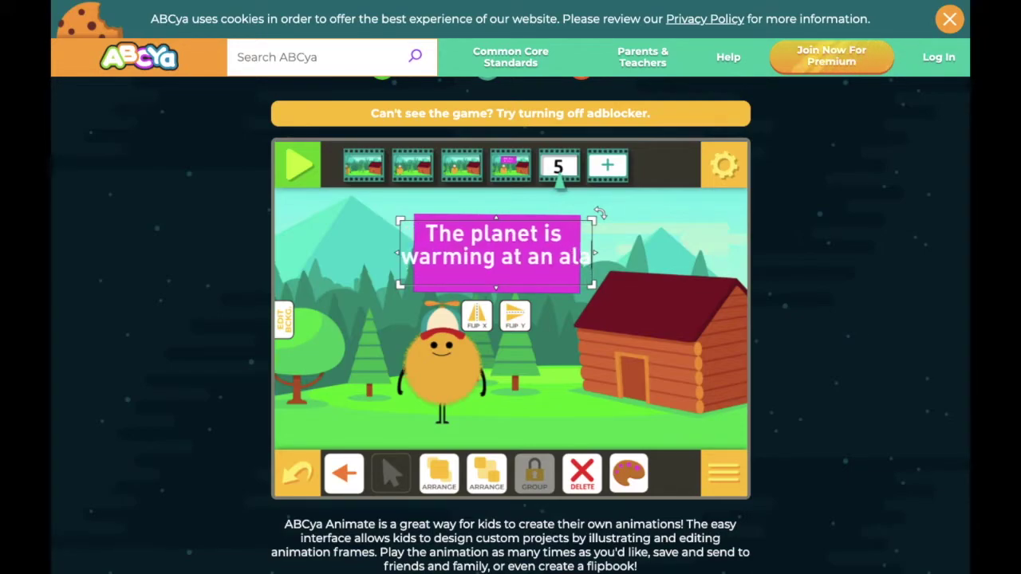
text(rming rate)
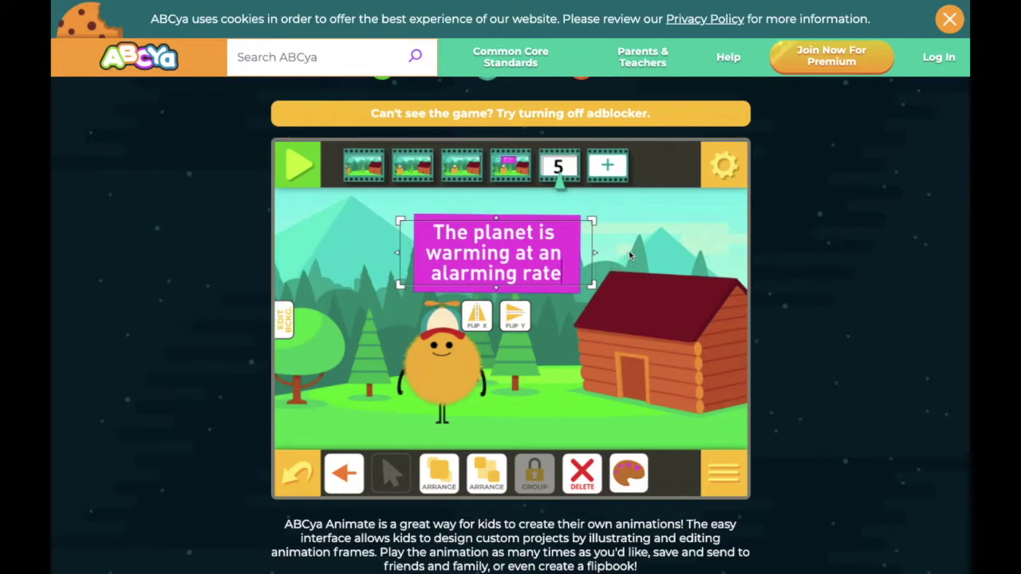
text(!)
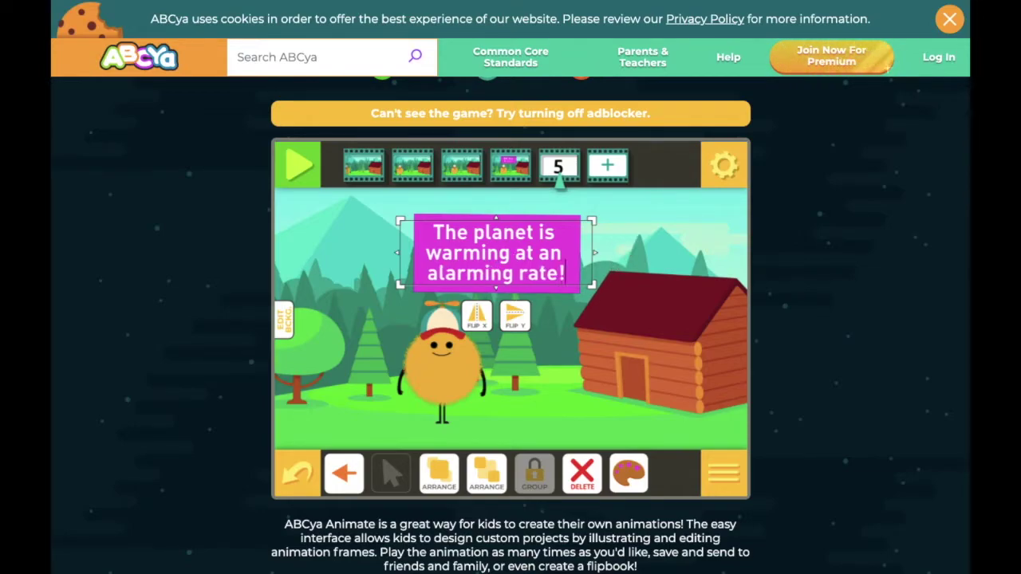
click(634, 243)
click(575, 166)
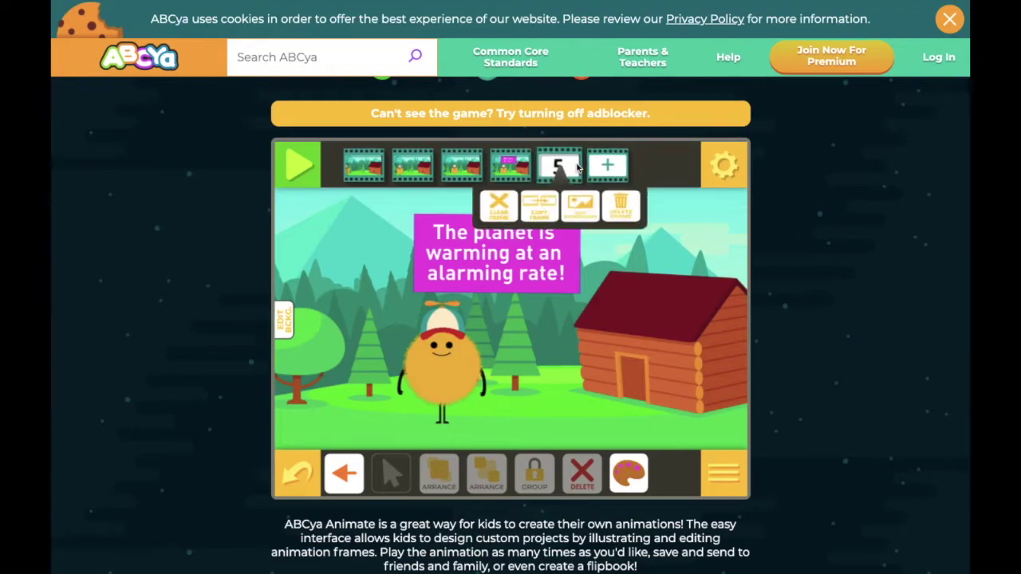
- Replace frame 6's caption with 'If it increases by 2 degrees'
click(545, 227)
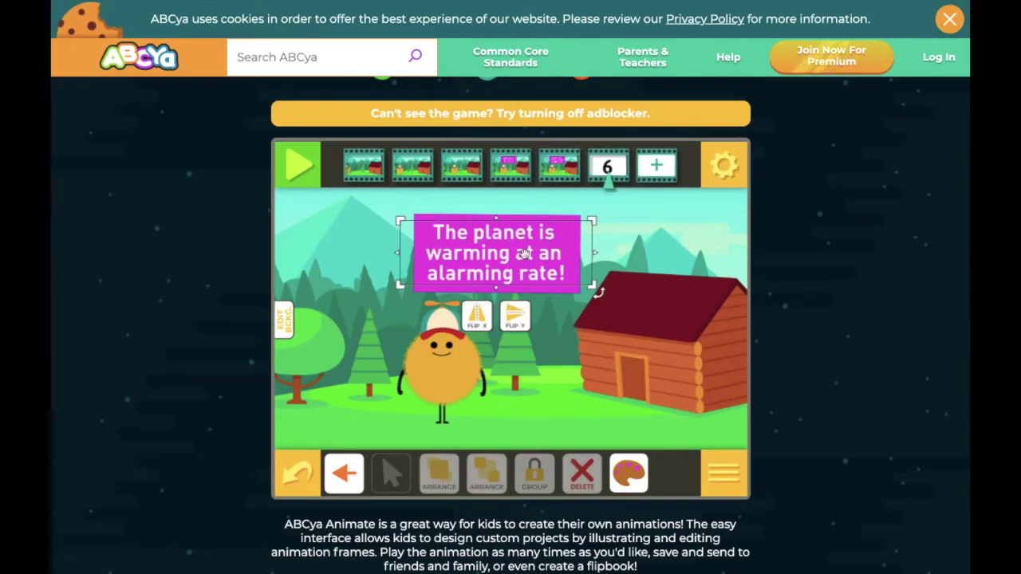
double_click(536, 275)
text(If it in)
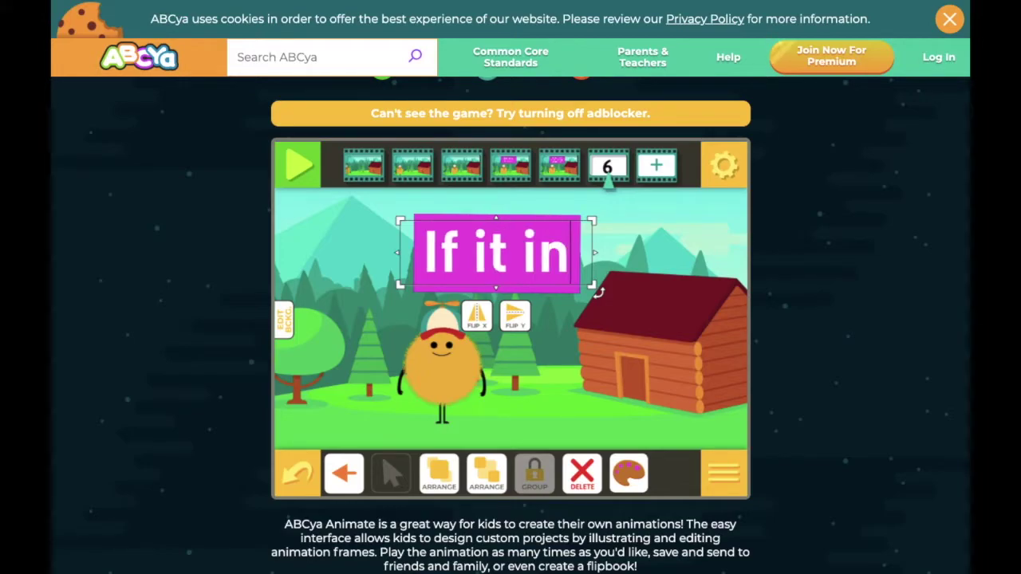
text(creases)
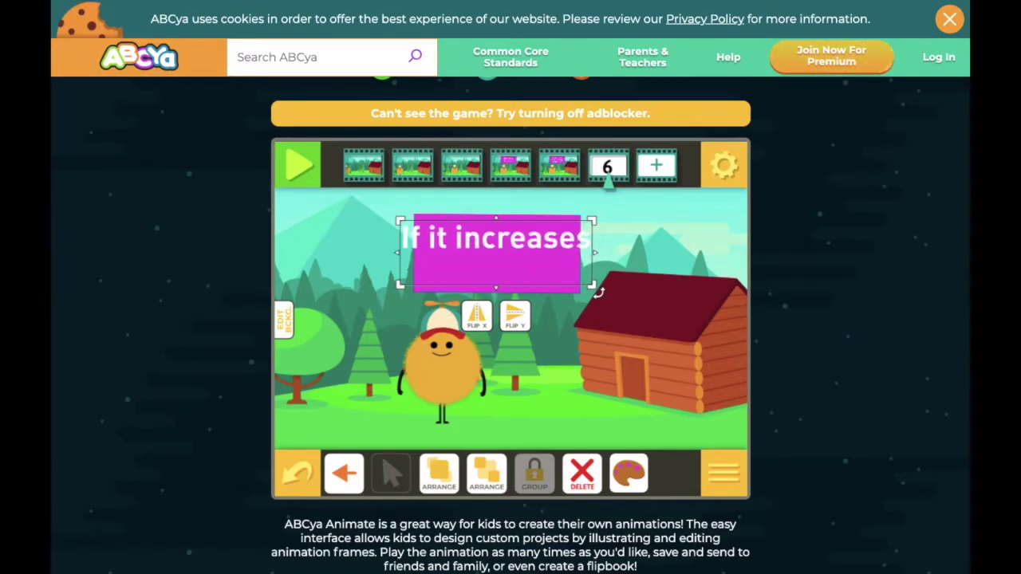
text( by 2 degr)
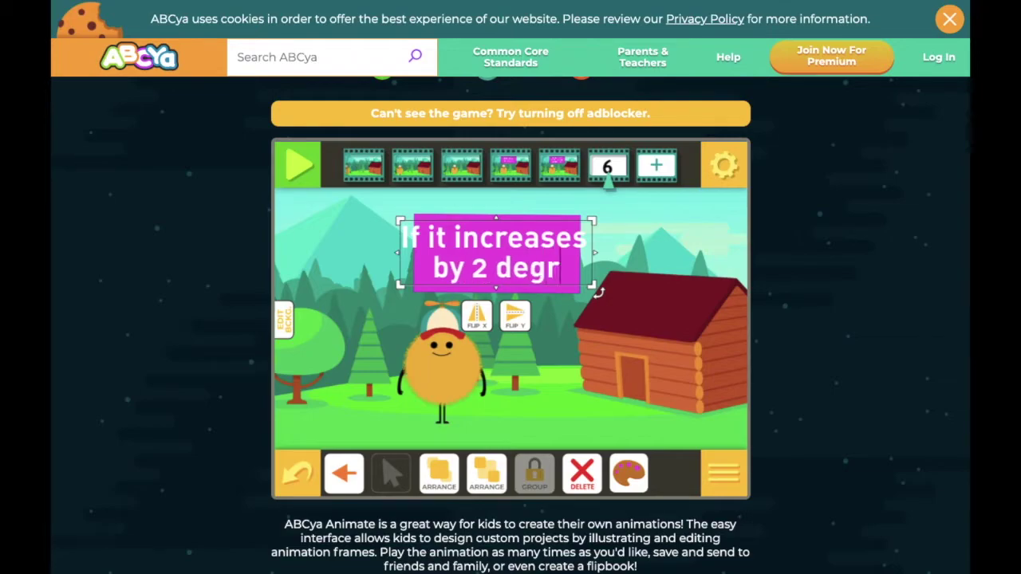
text(ees)
key(BackSpace)
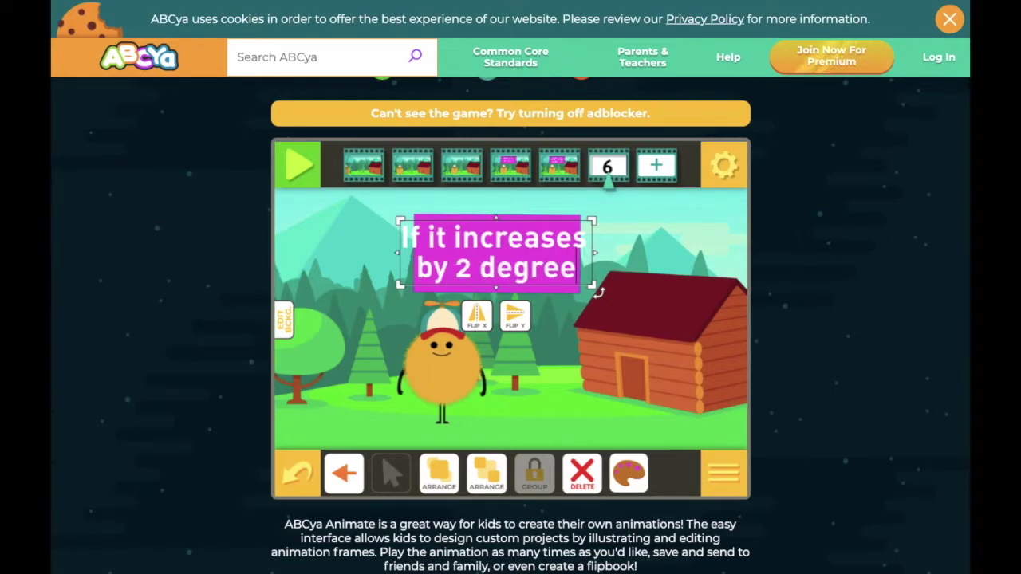
text(s)
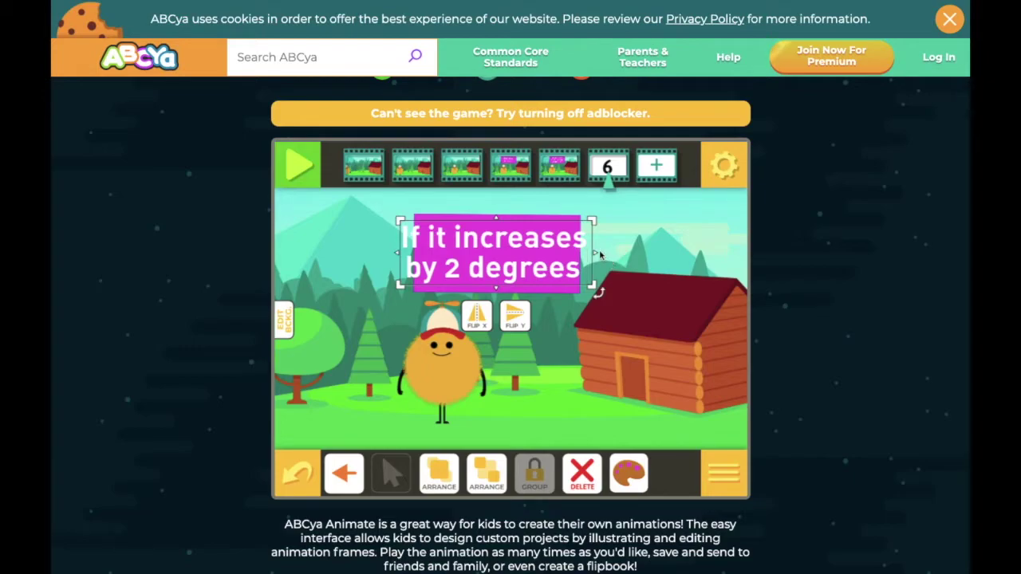
- Narrow the caption box from the right and make its text white
drag(597, 252, 568, 253)
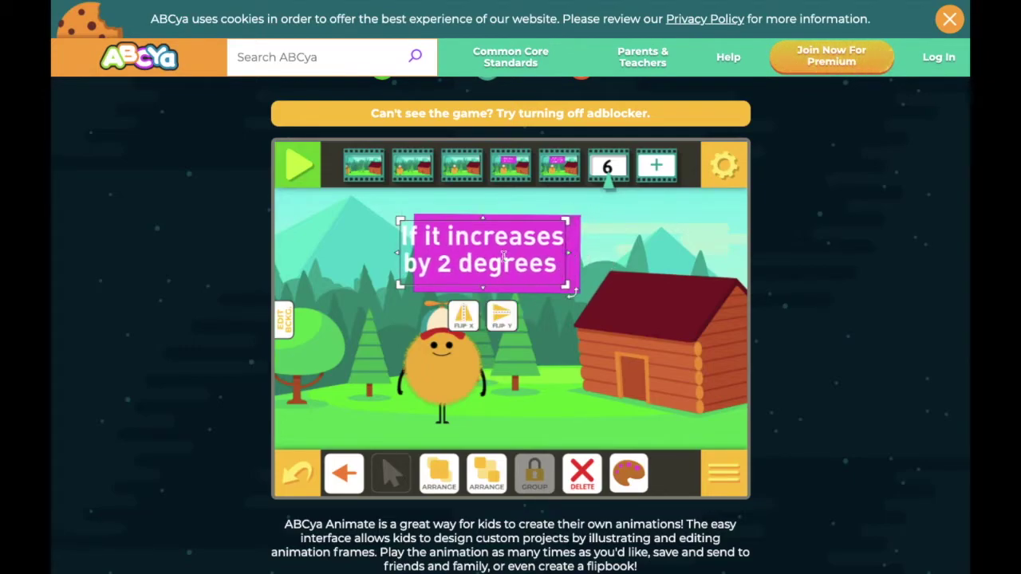
click(344, 472)
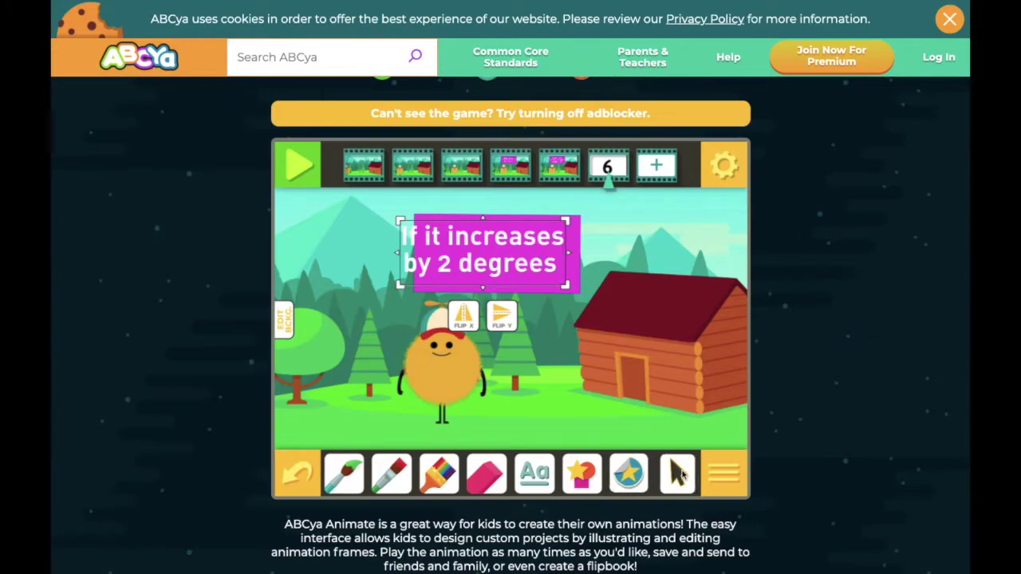
click(457, 238)
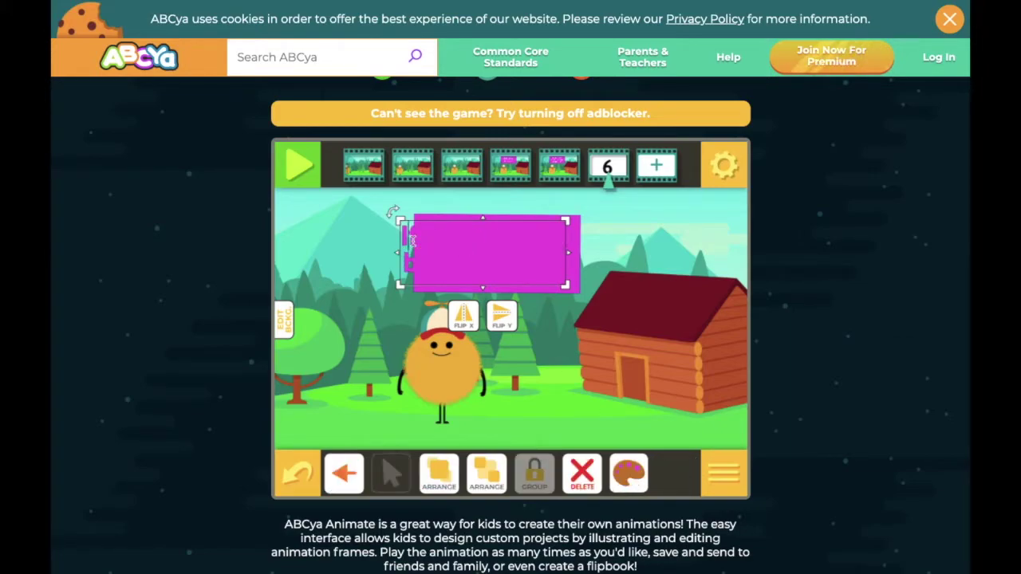
click(646, 467)
click(696, 222)
click(380, 399)
click(343, 472)
click(677, 472)
click(457, 238)
click(470, 247)
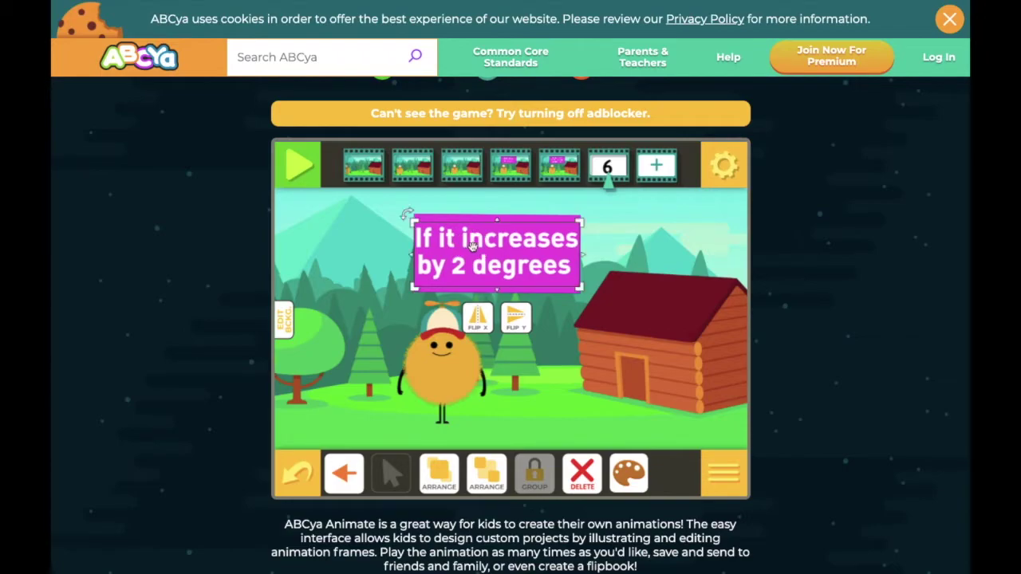
click(381, 272)
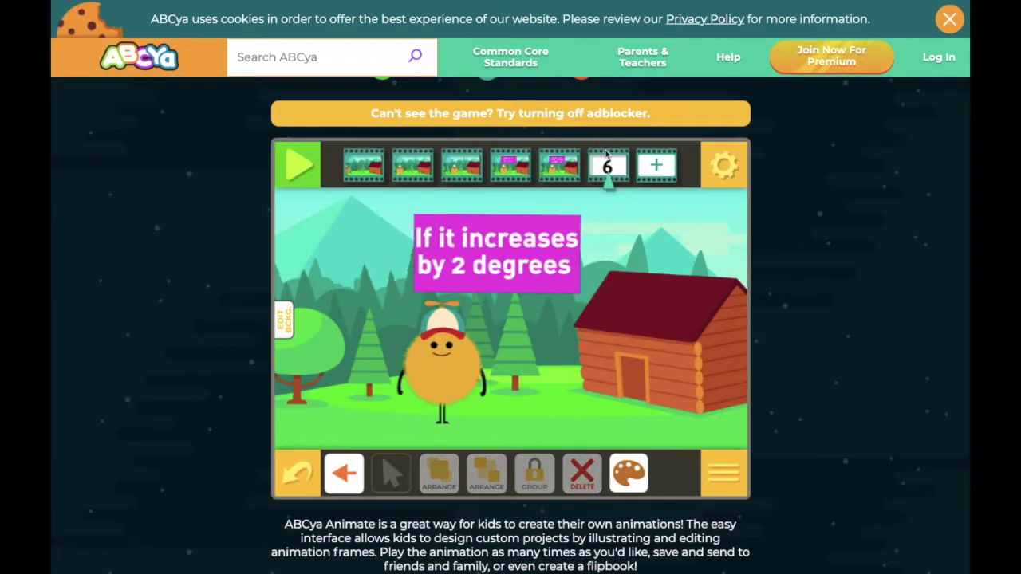
- Copy frame 6 into frame 7 and select its caption text
click(606, 154)
click(588, 219)
click(512, 249)
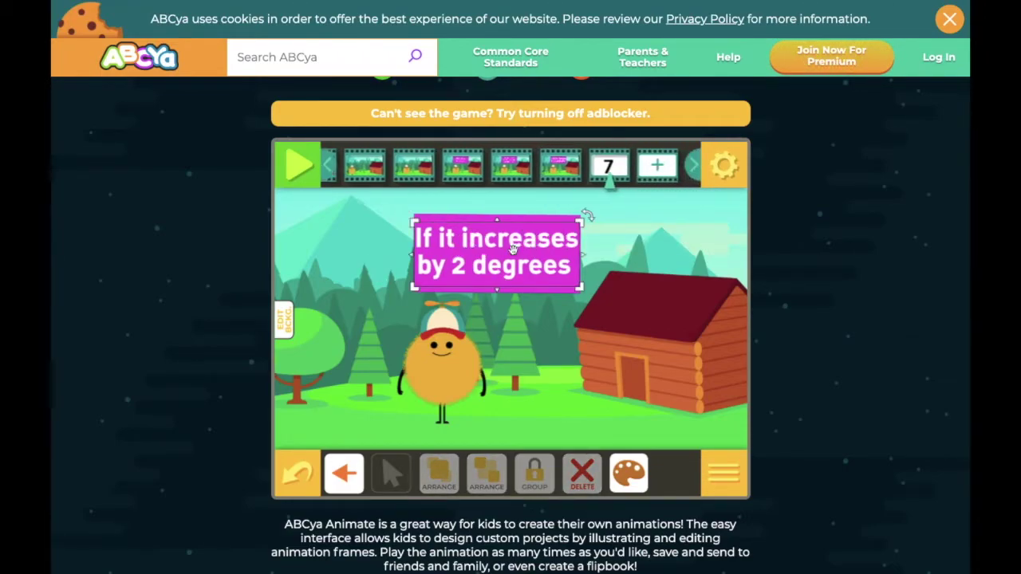
double_click(512, 249)
- Retype the caption as 'Then the north & south pole could melt!'
text(Then)
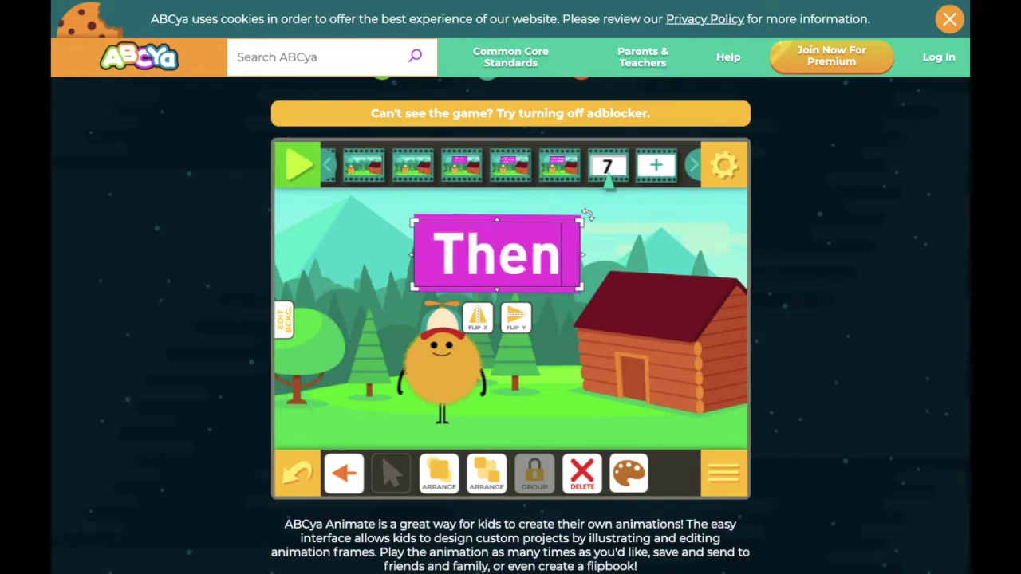
text( the north an)
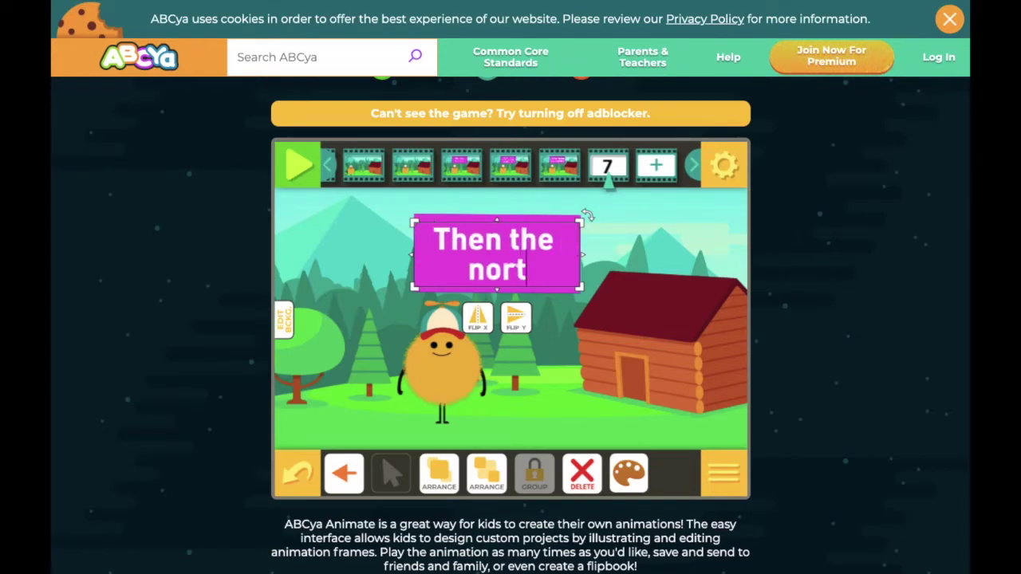
key(BackSpace)
key(BackSpace)
key(BackSpace)
text(& s)
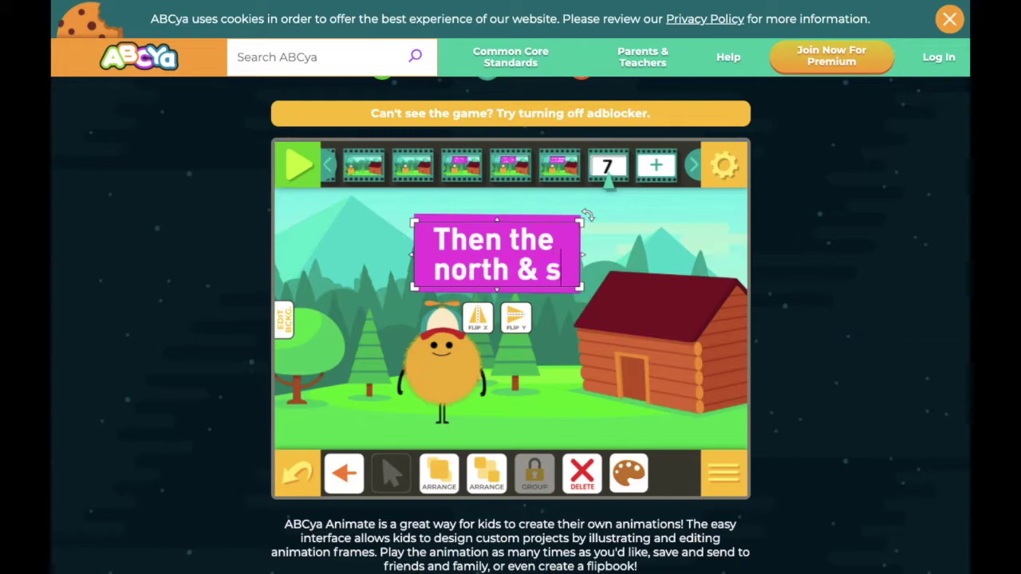
text(outh pole could melt!)
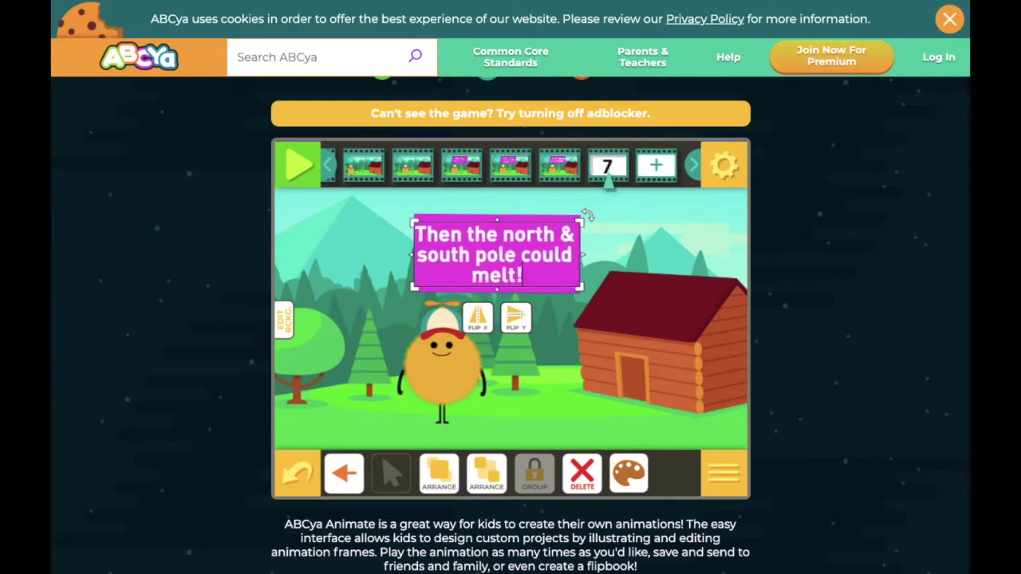
click(498, 392)
click(443, 367)
click(565, 283)
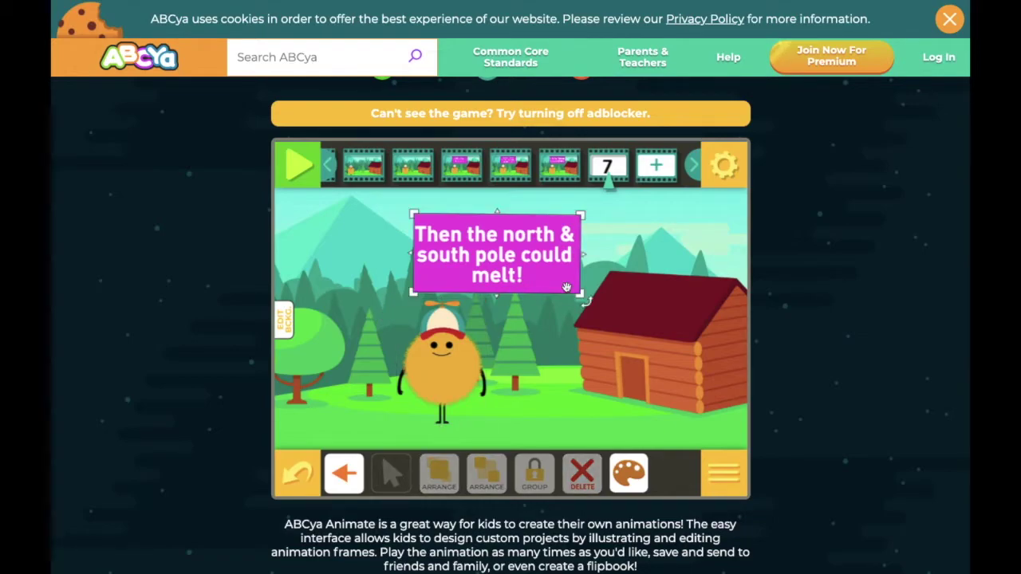
click(605, 169)
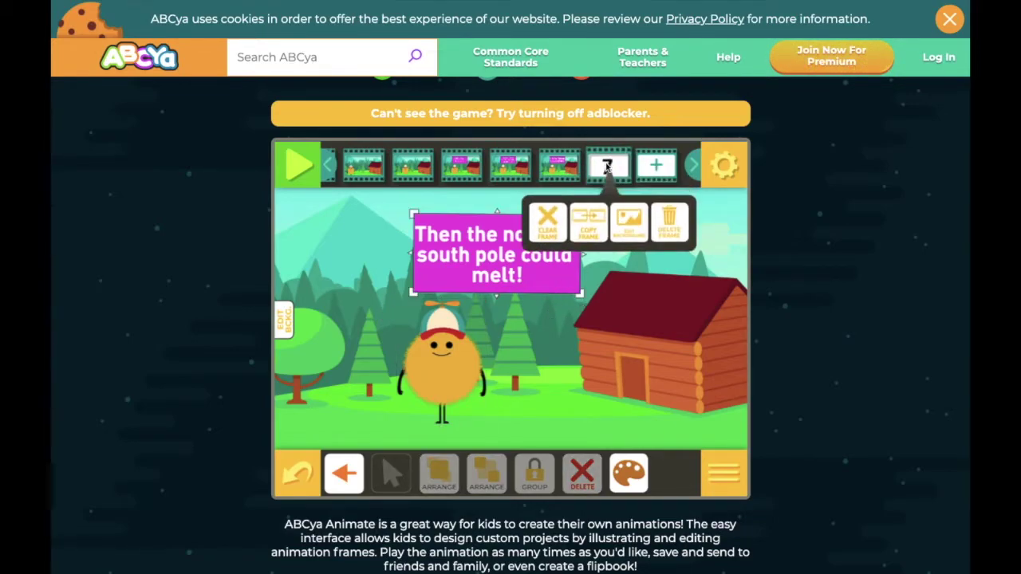
- Copy frame 7 into frame 8 captioned 'Then we would all live under water!'
click(590, 227)
double_click(516, 273)
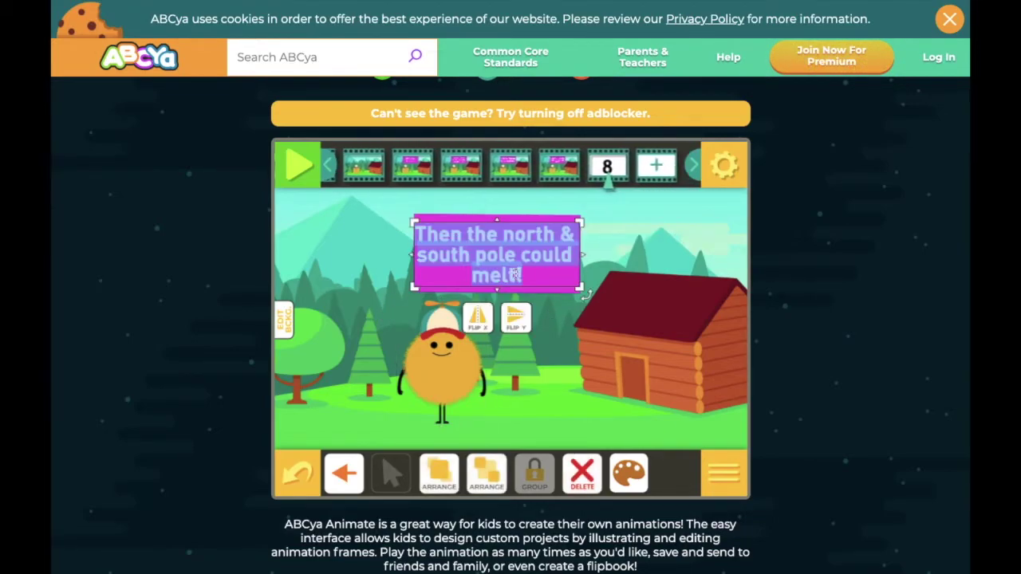
text(Then we)
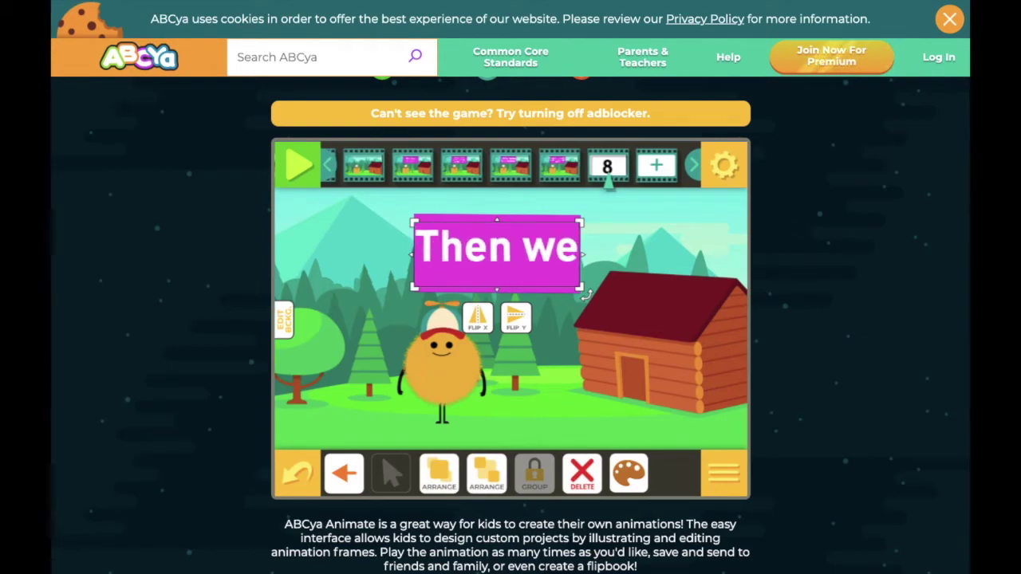
text( would all l)
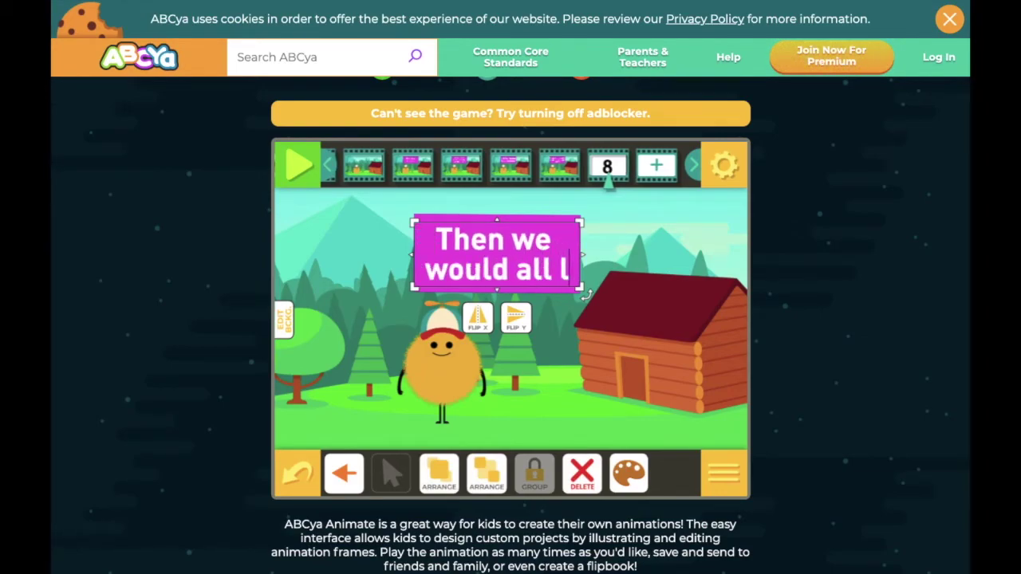
text(ive under water!)
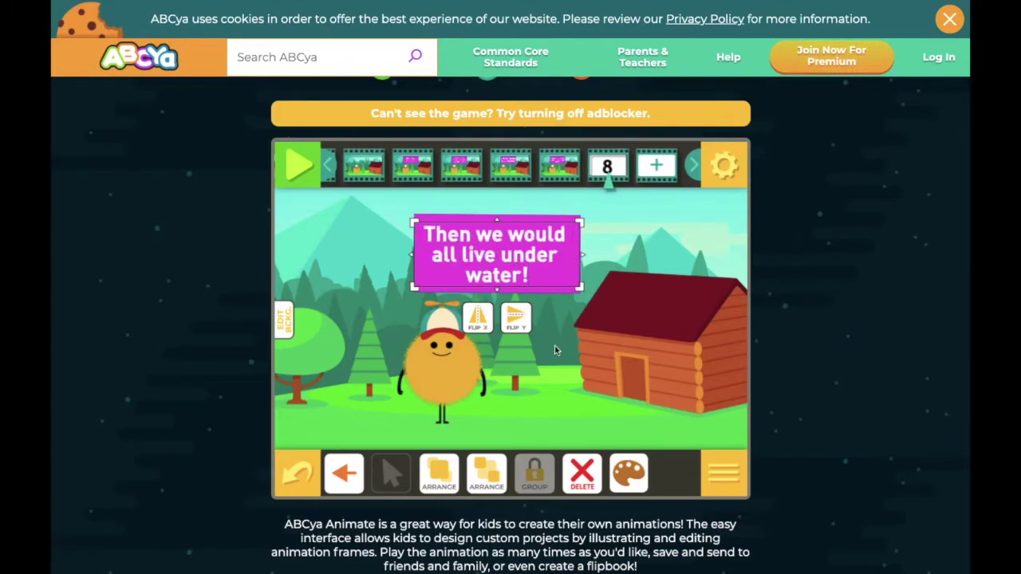
click(556, 350)
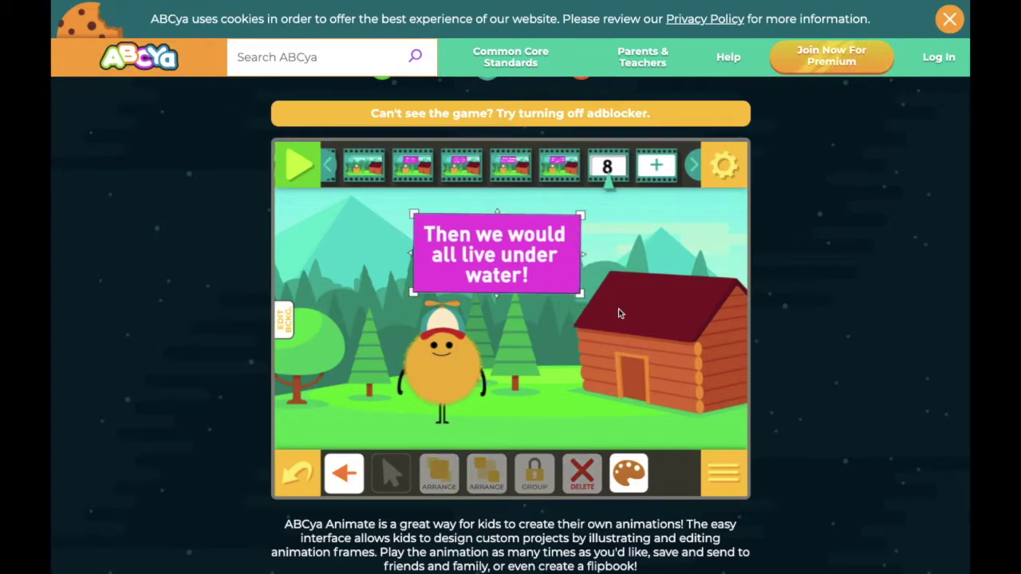
- Copy frame 8 into frame 9 and delete its caption
click(606, 165)
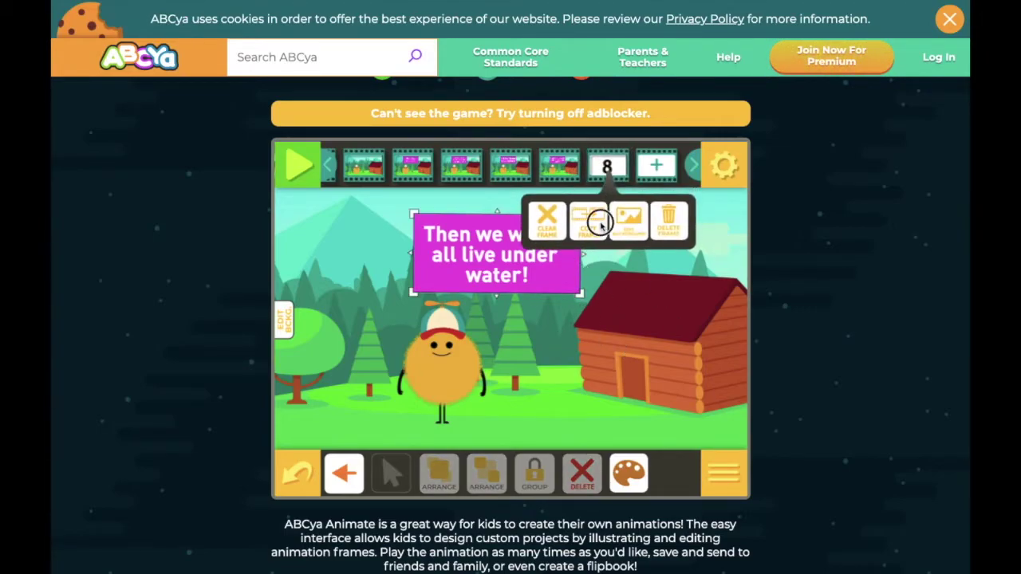
click(598, 223)
click(524, 273)
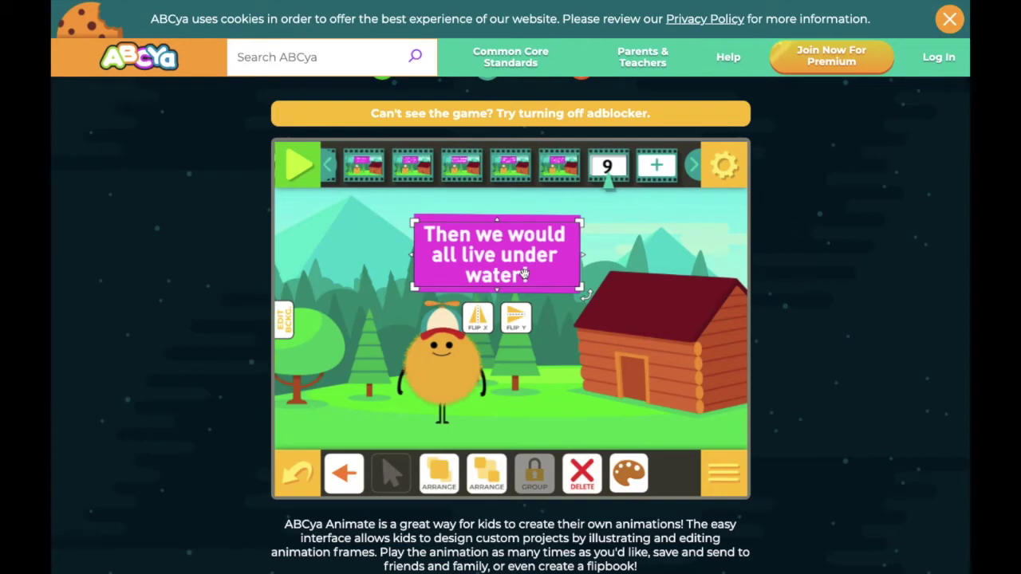
key(Delete)
click(427, 326)
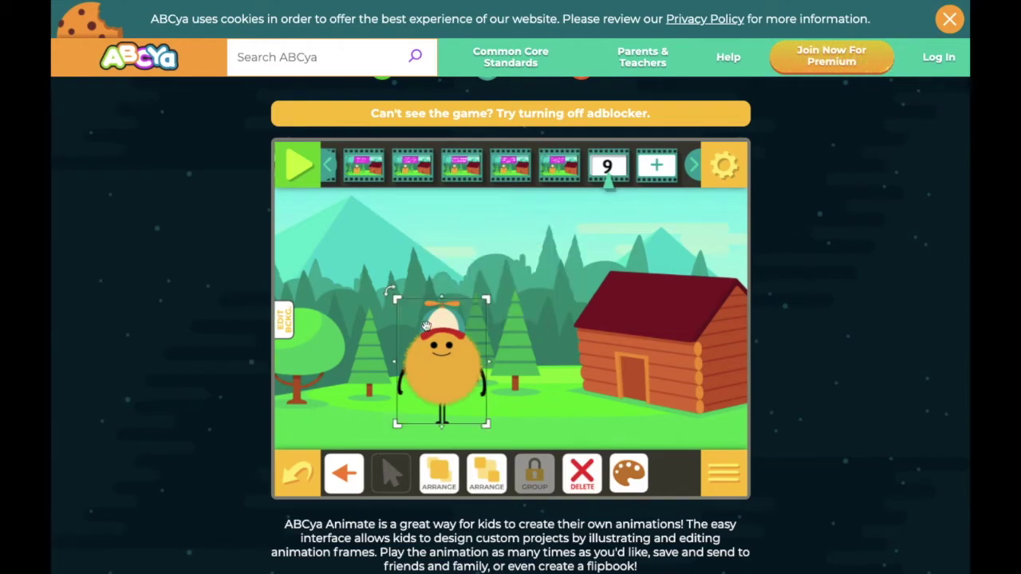
- Switch frame 9's background to the underwater scene
click(285, 325)
click(435, 319)
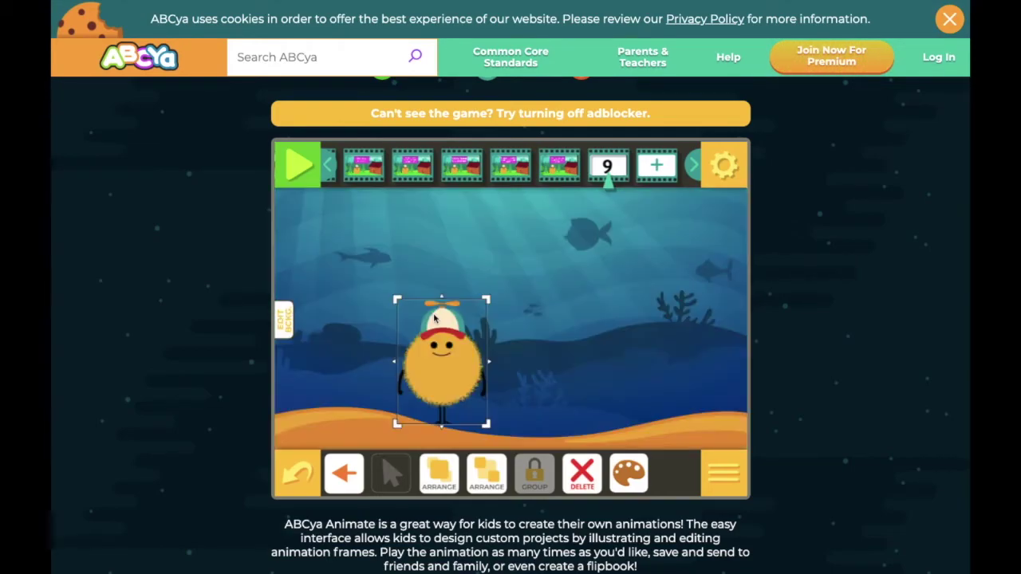
click(378, 369)
click(483, 351)
- Paint a dark mustache across the character's face with the brush
click(341, 477)
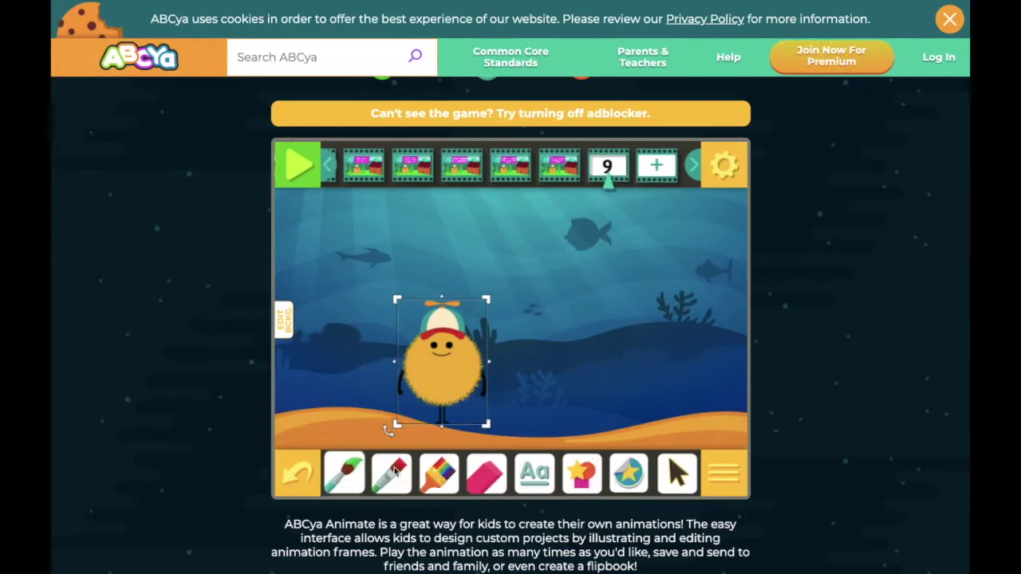
click(351, 470)
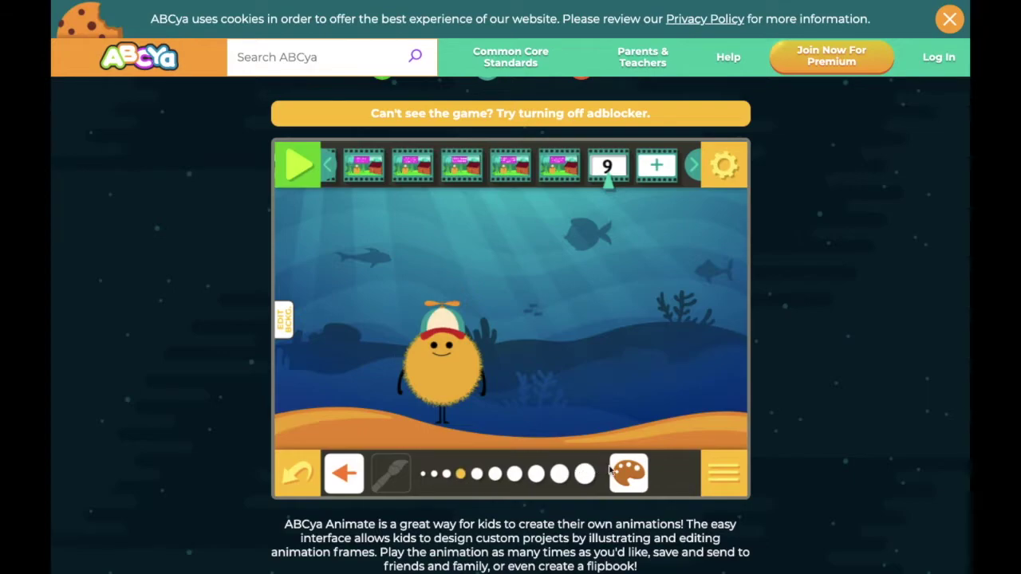
click(627, 471)
click(692, 415)
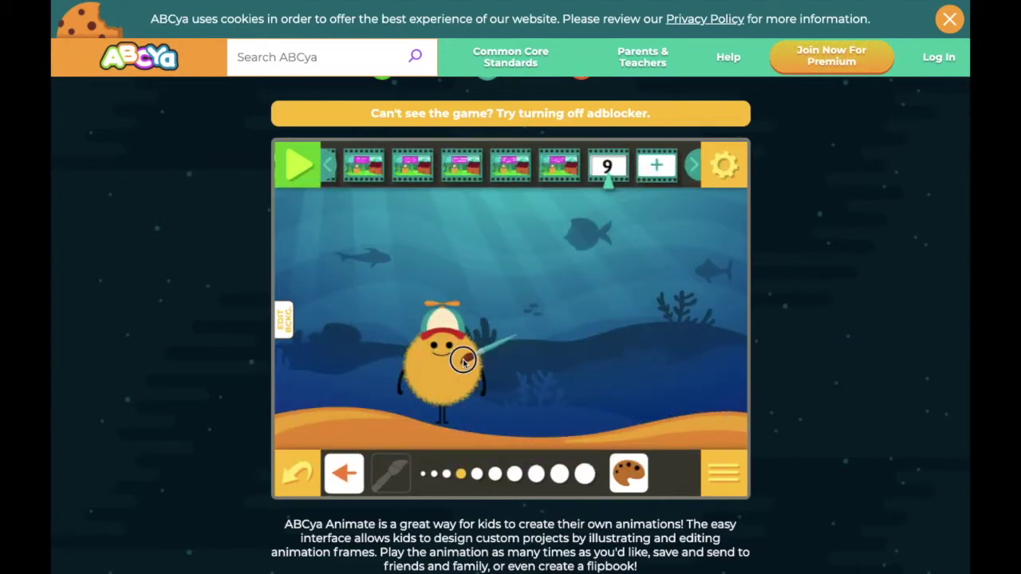
mouse_move(453, 360)
mouse_down()
mouse_move(412, 365)
mouse_move(423, 372)
mouse_up()
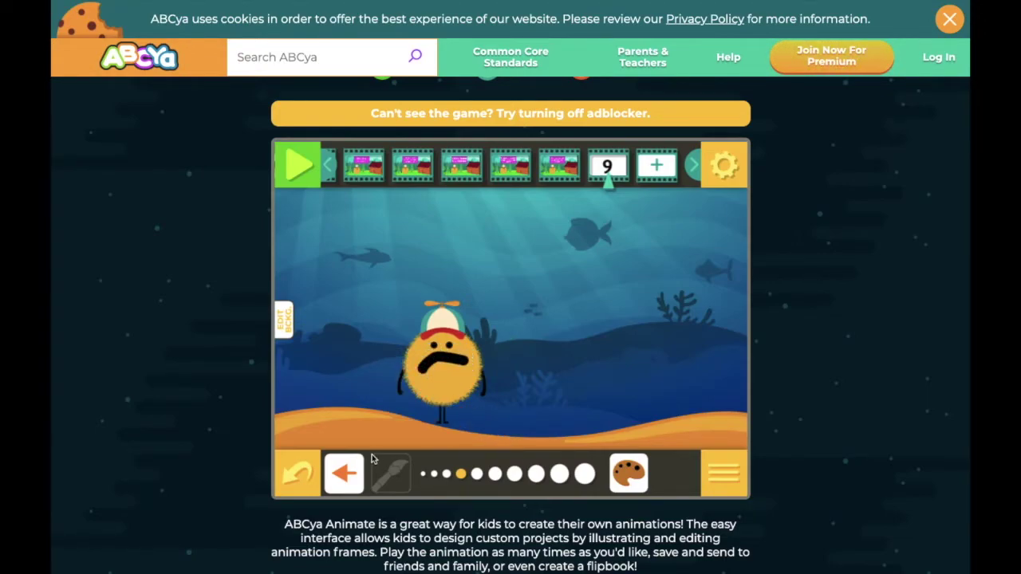
click(344, 473)
click(678, 473)
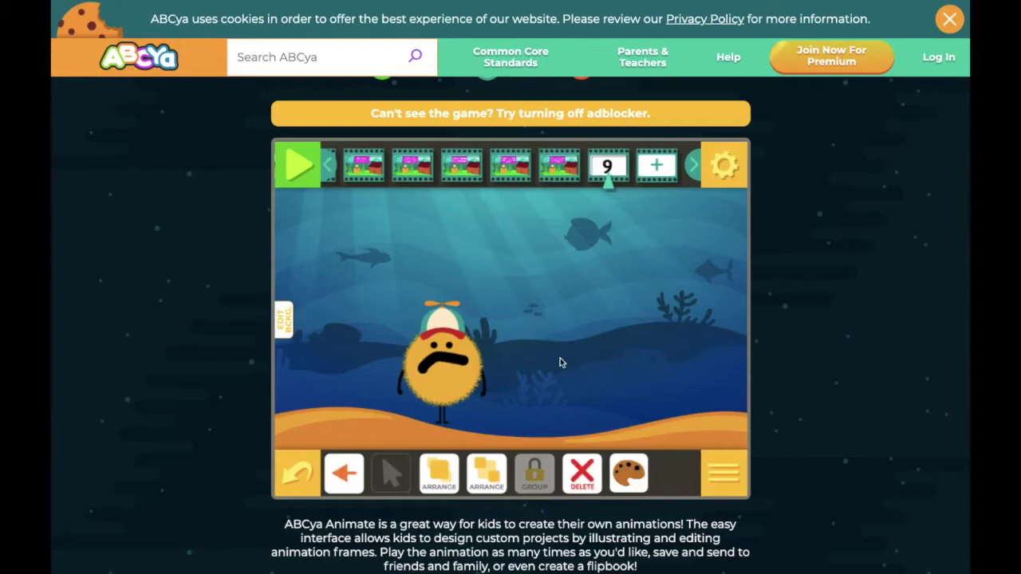
- Group the mustache with the character and duplicate frame 9 into frames 10 and 11
click(391, 415)
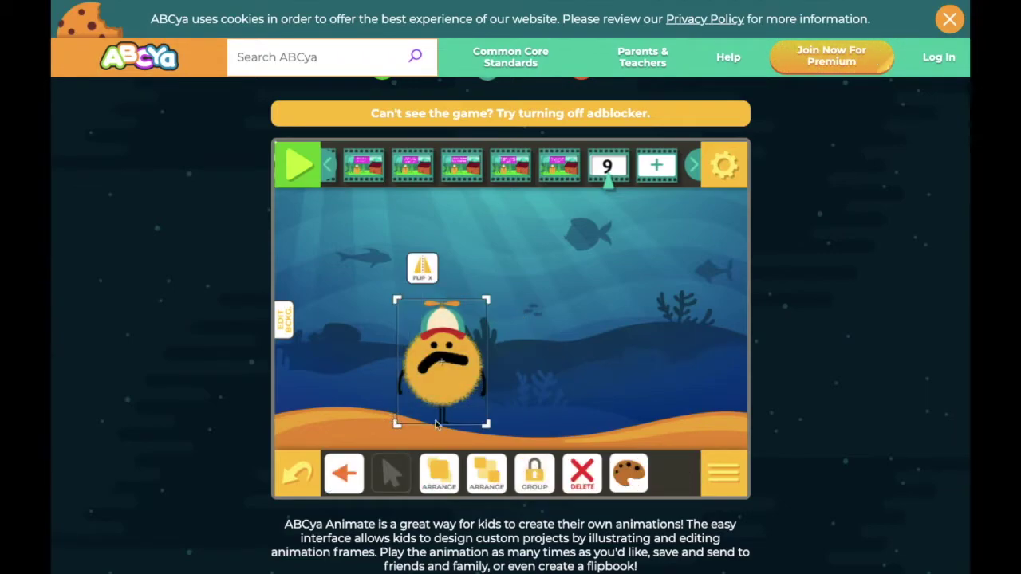
click(541, 466)
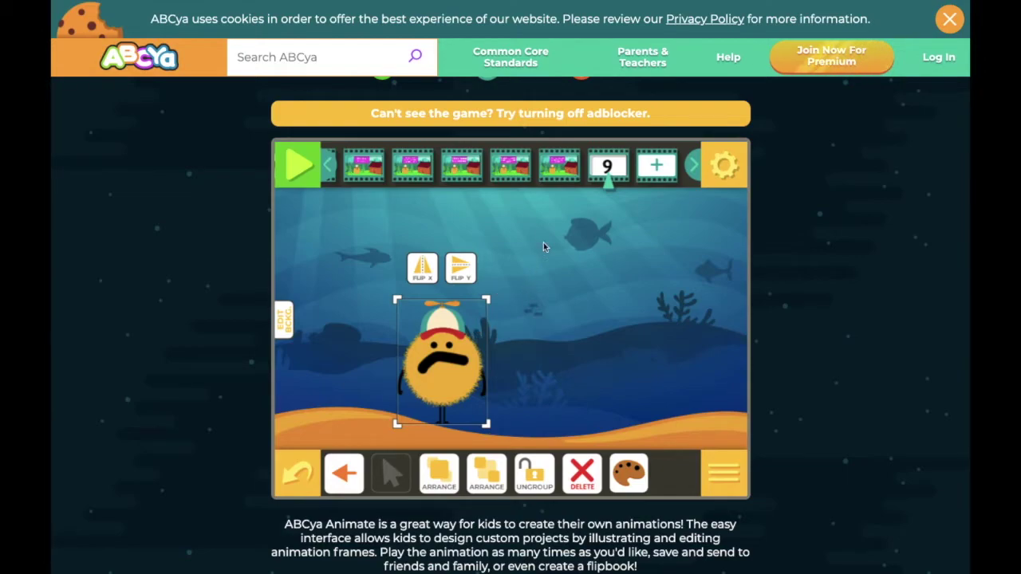
click(606, 171)
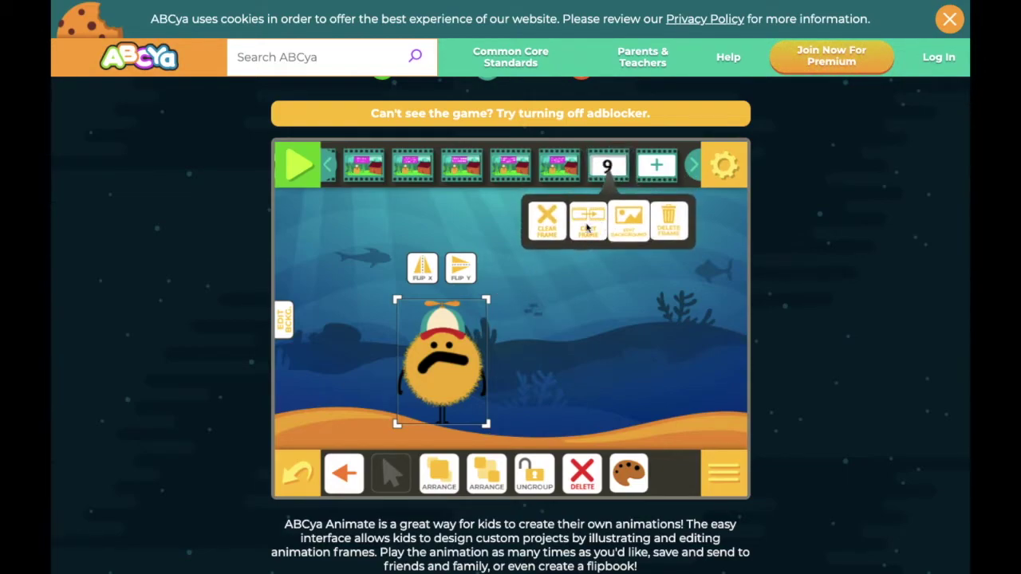
click(579, 231)
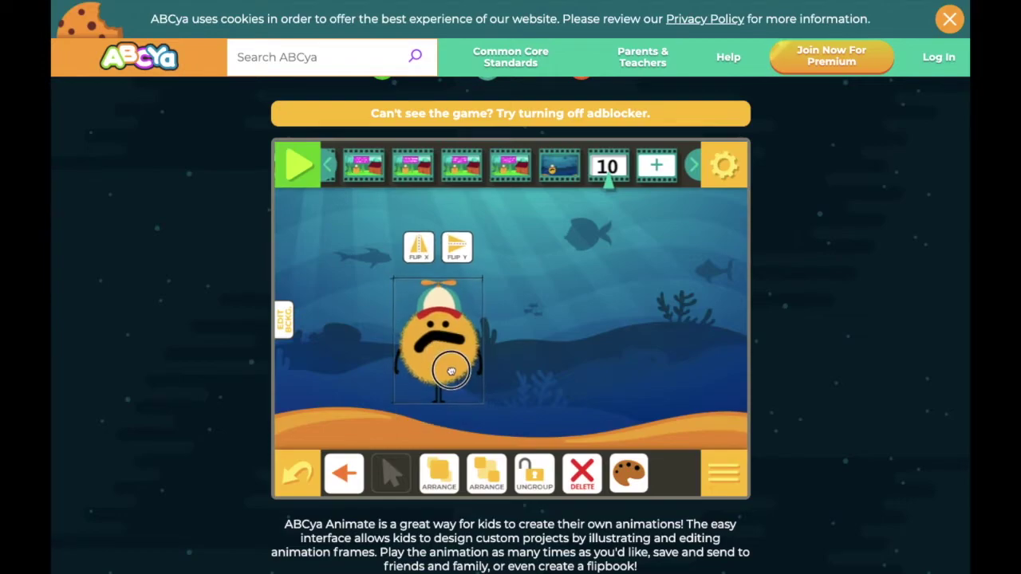
click(608, 166)
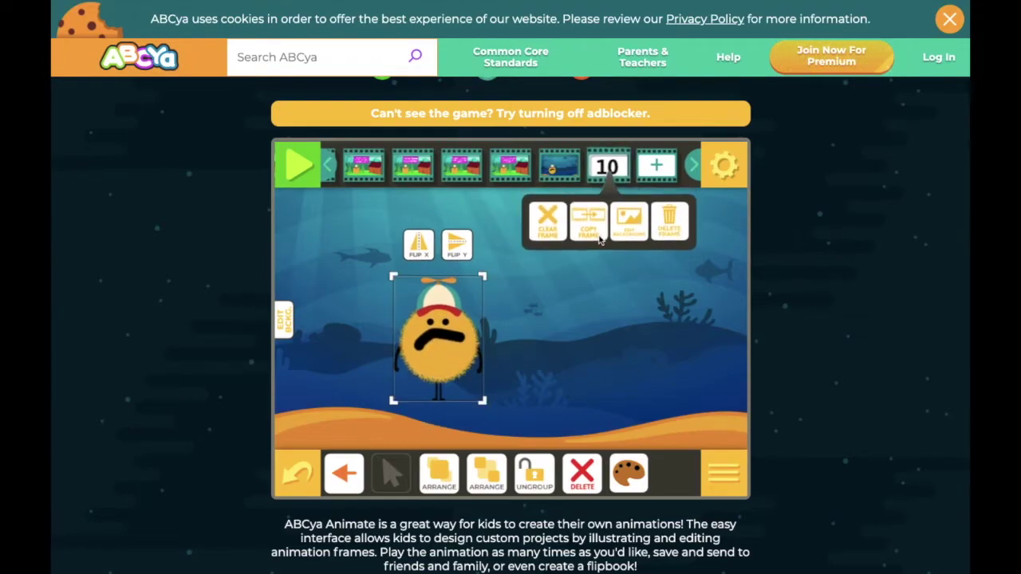
click(591, 233)
- Tilt and raise the character in frames 11 and 12, copying each into a new frame
drag(442, 394, 419, 406)
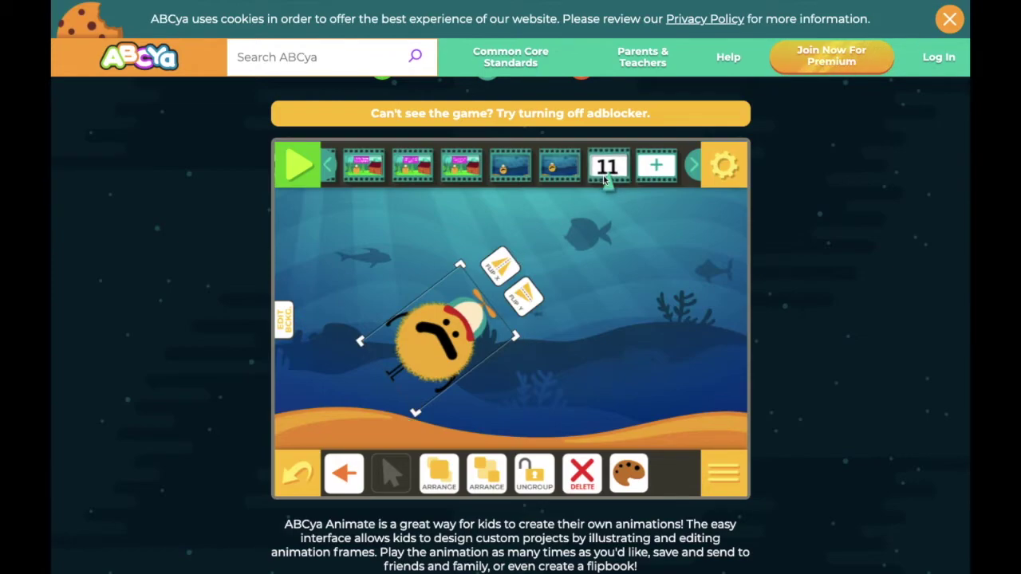
drag(443, 340, 442, 320)
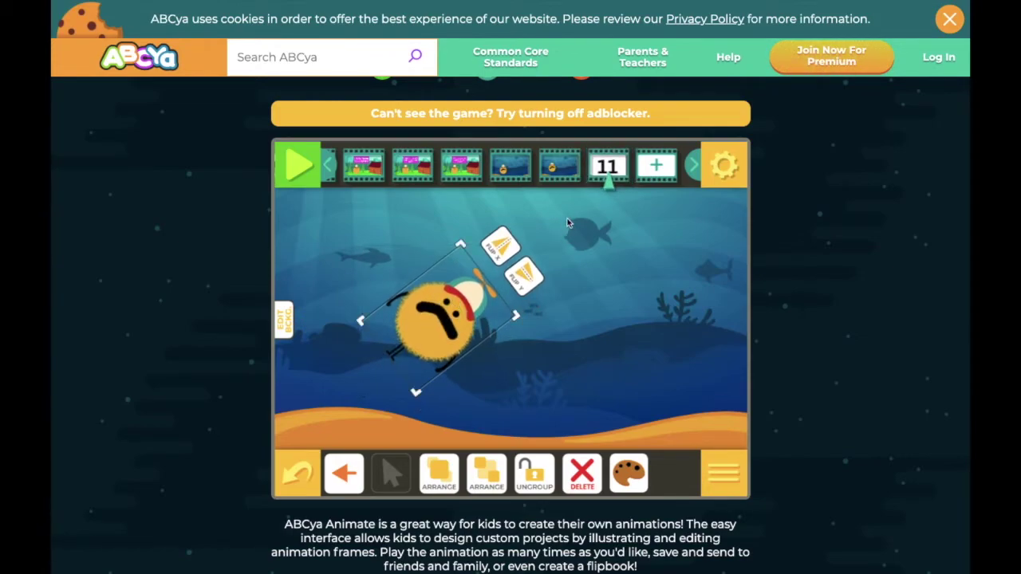
click(606, 165)
click(588, 215)
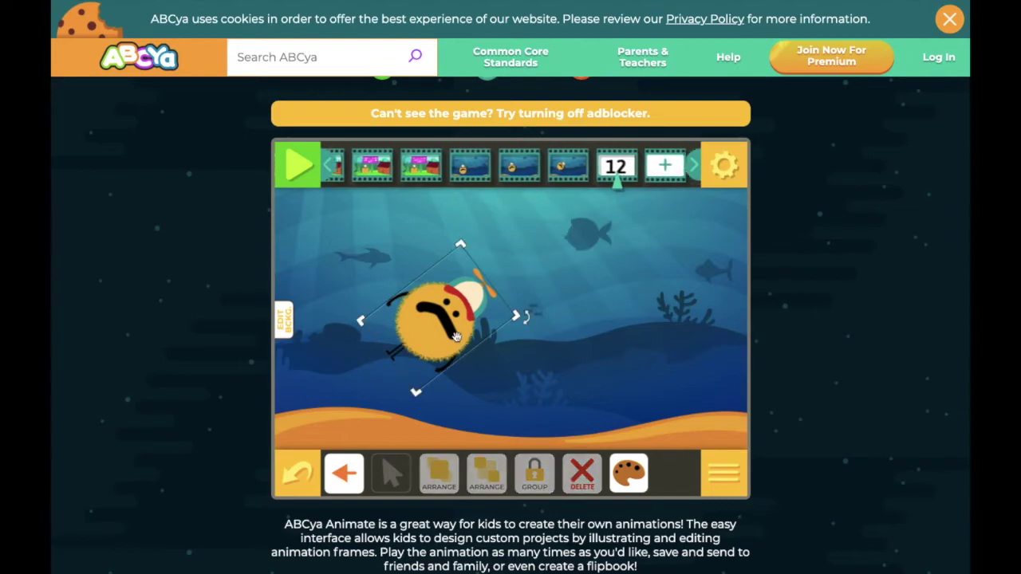
drag(455, 339, 455, 291)
drag(412, 357, 394, 338)
click(612, 169)
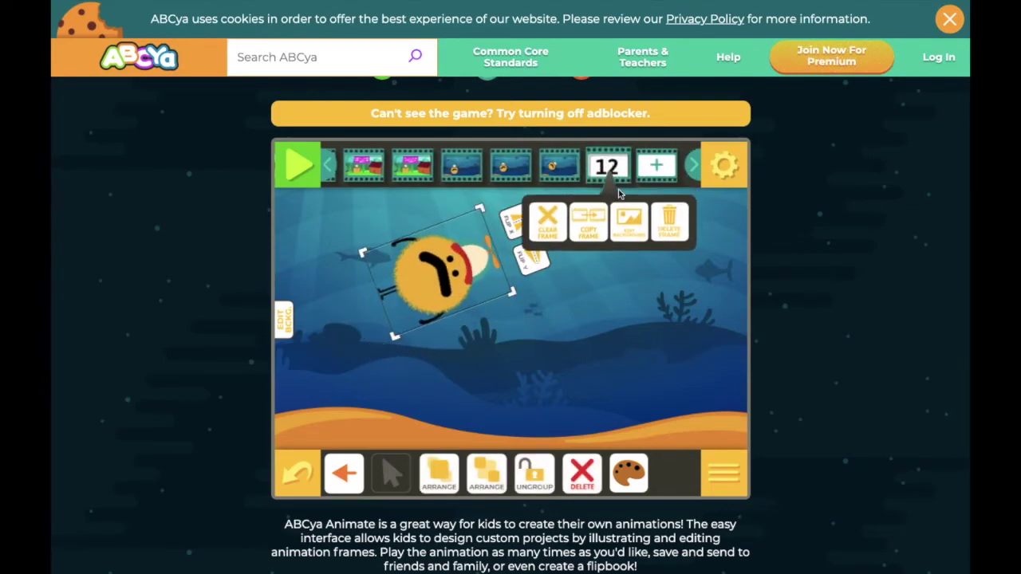
click(588, 222)
- Lift the character higher and turn it upside down across frames 13 and 14
drag(439, 297, 439, 257)
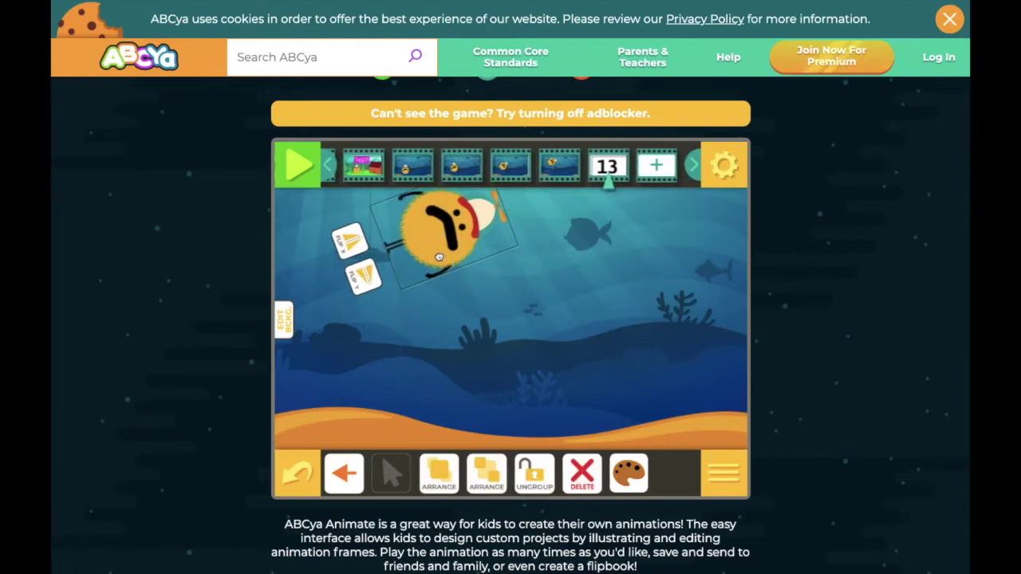
drag(399, 305, 367, 268)
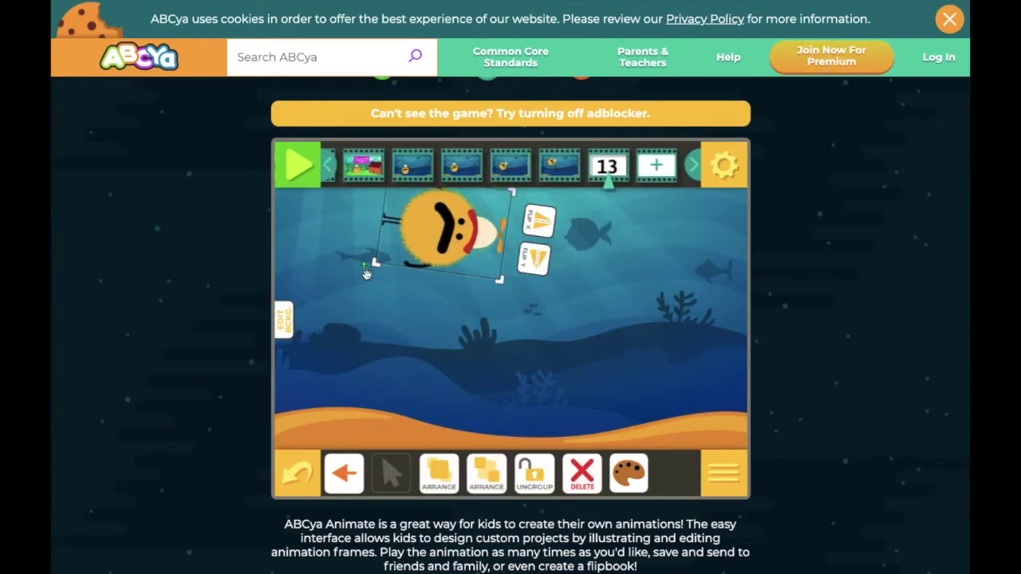
click(608, 165)
click(588, 209)
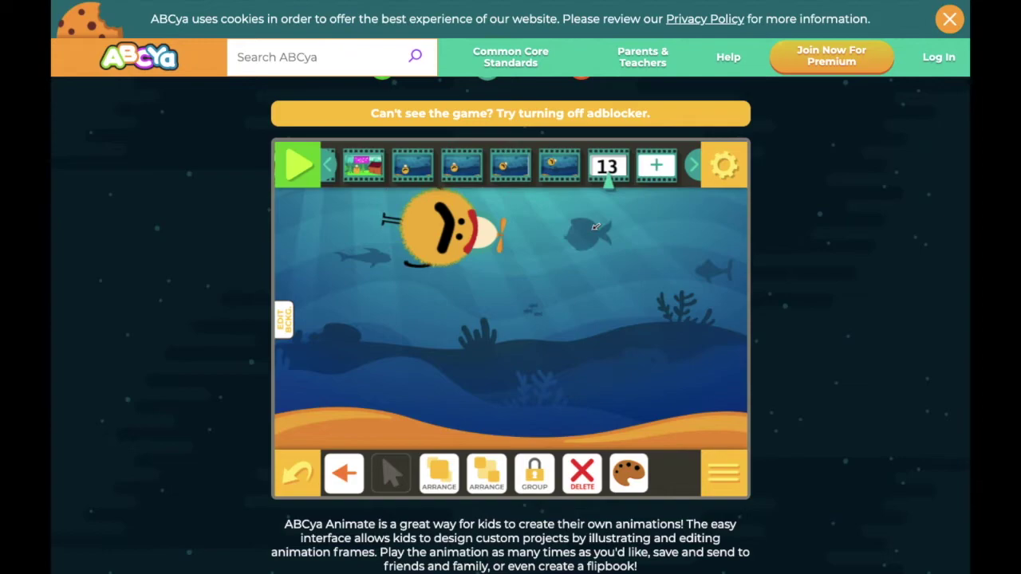
drag(446, 241, 447, 226)
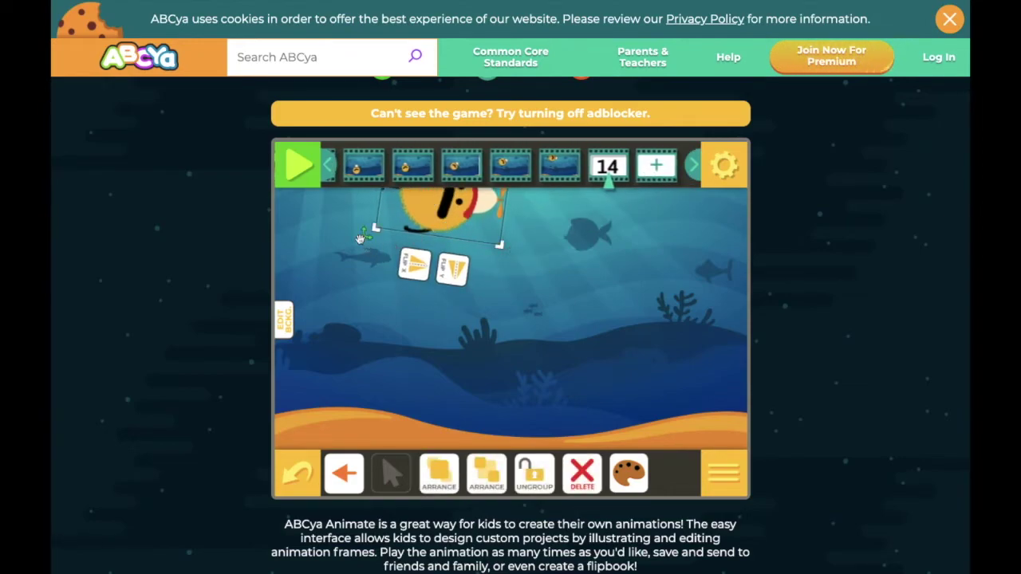
drag(360, 238, 515, 199)
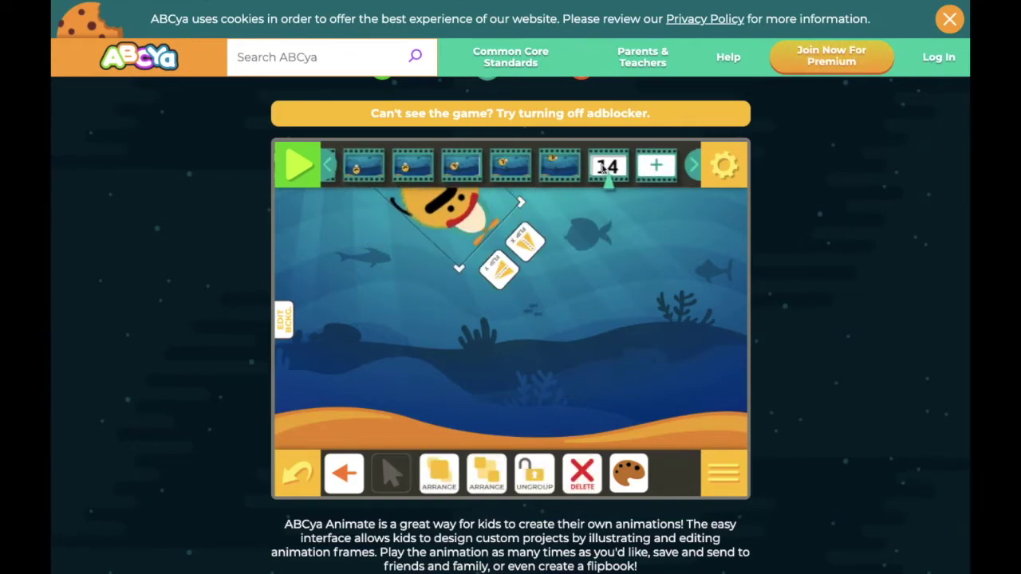
- Push the character to the scene's top edge in frame 15 and copy it into frame 16
click(606, 166)
click(628, 221)
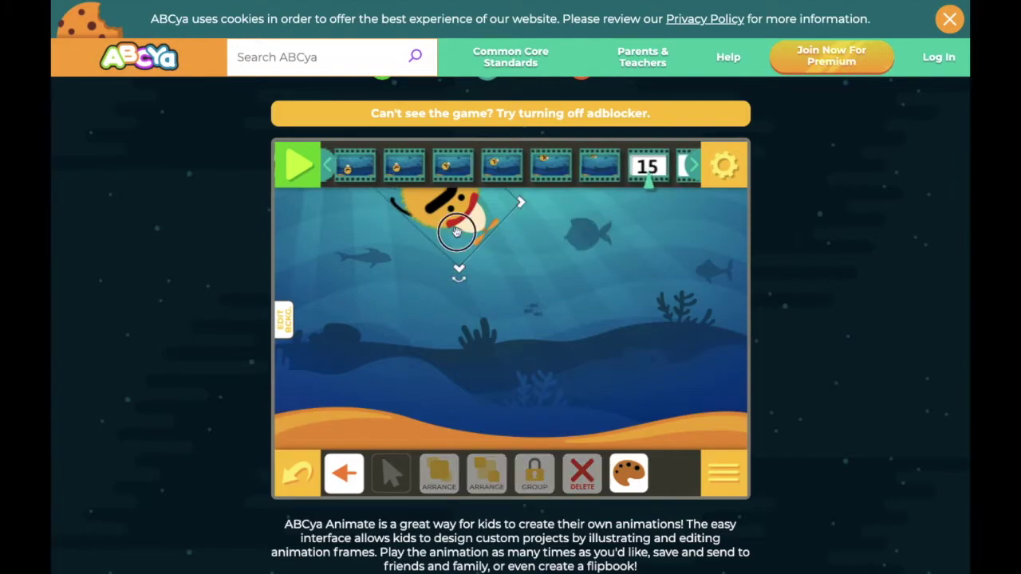
drag(456, 231, 459, 196)
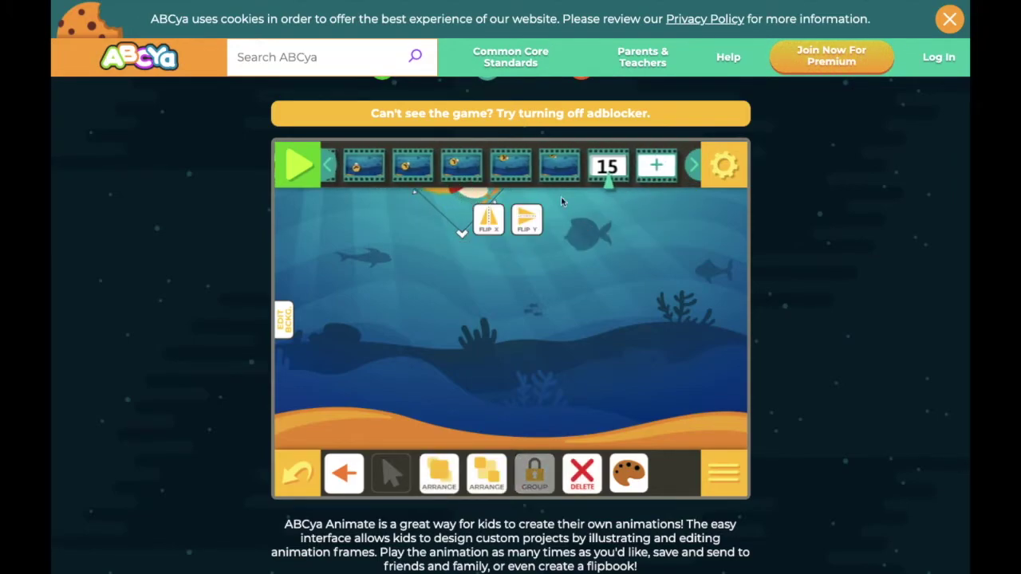
click(606, 165)
click(629, 221)
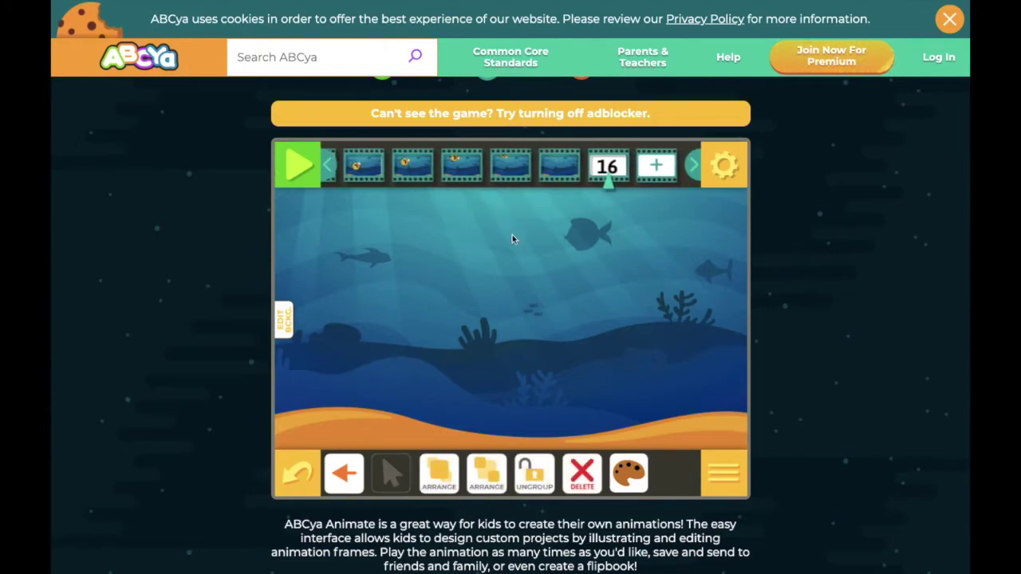
- Add a 'Planet not plastic' text box and stretch it wide enough to fit one line
click(343, 473)
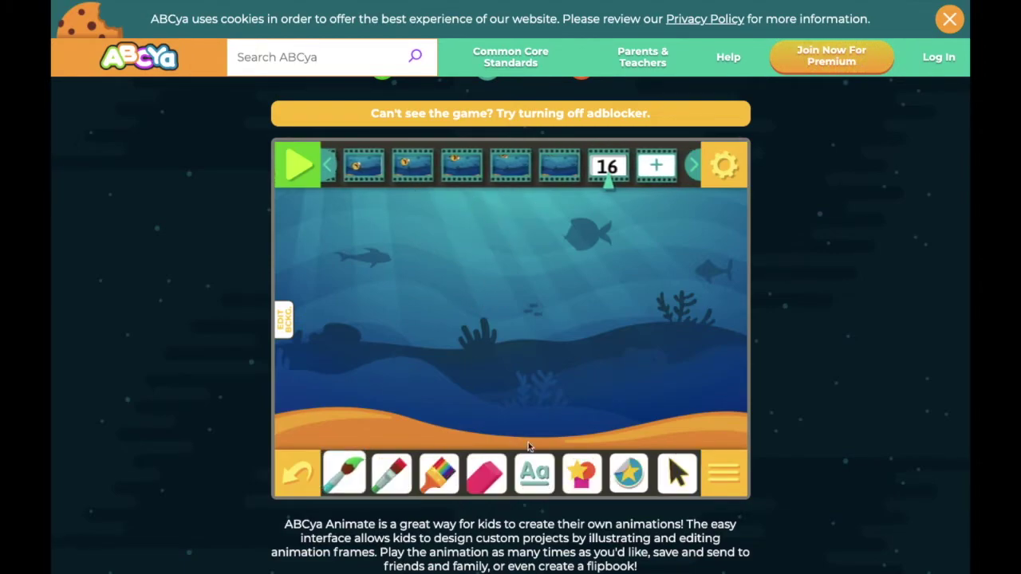
click(534, 472)
click(414, 289)
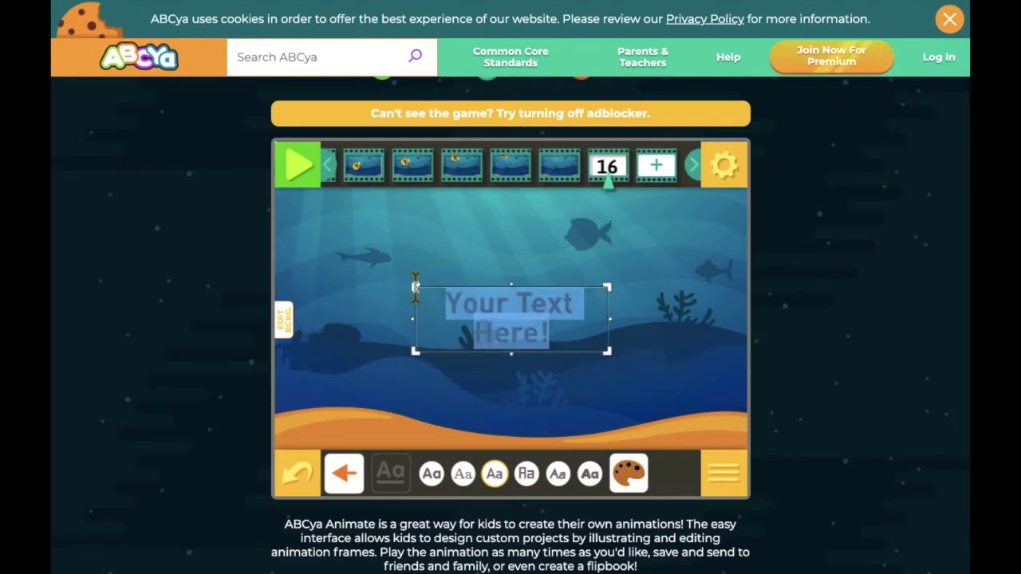
text(Planet)
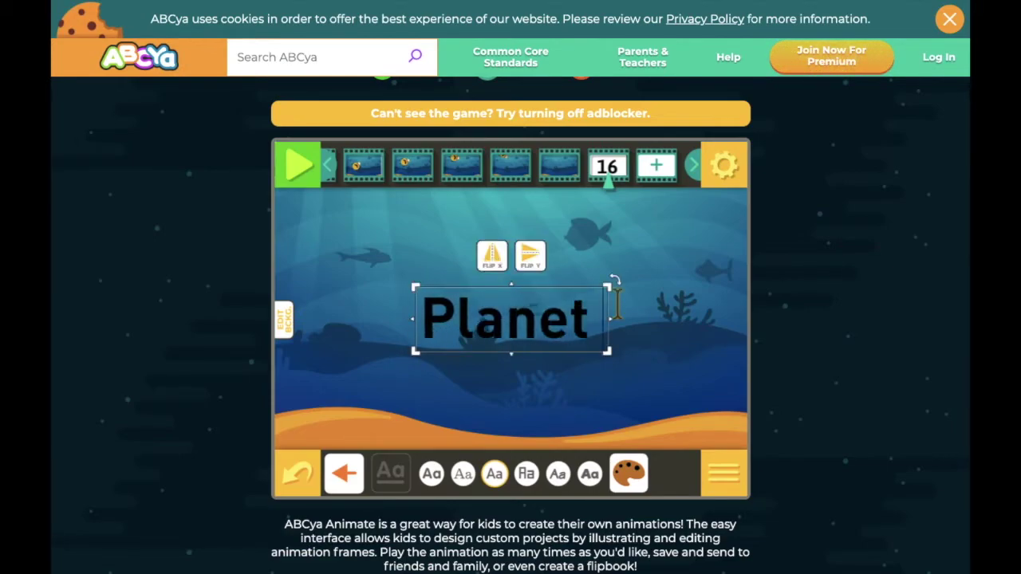
text( not plastic)
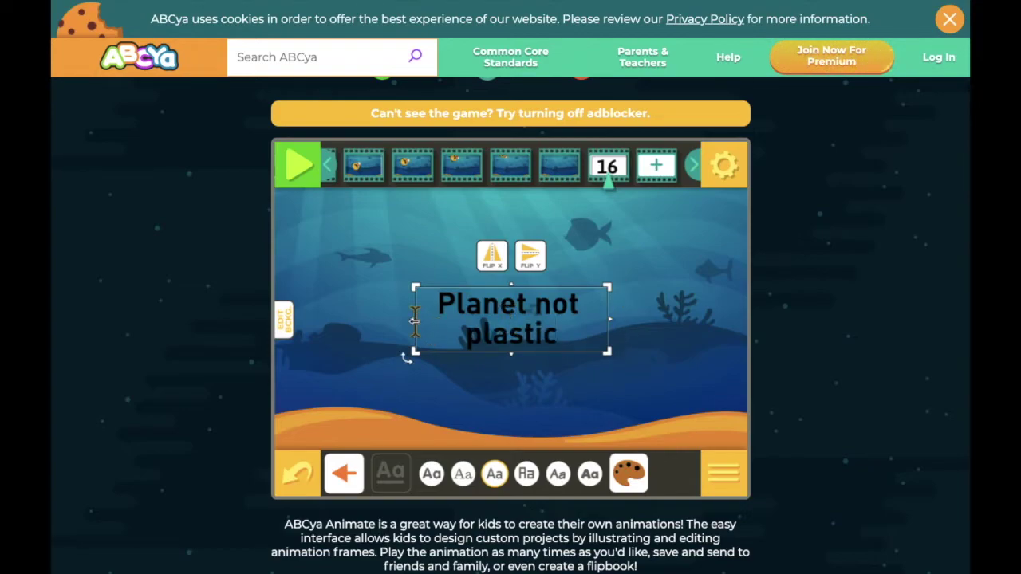
drag(388, 319, 302, 306)
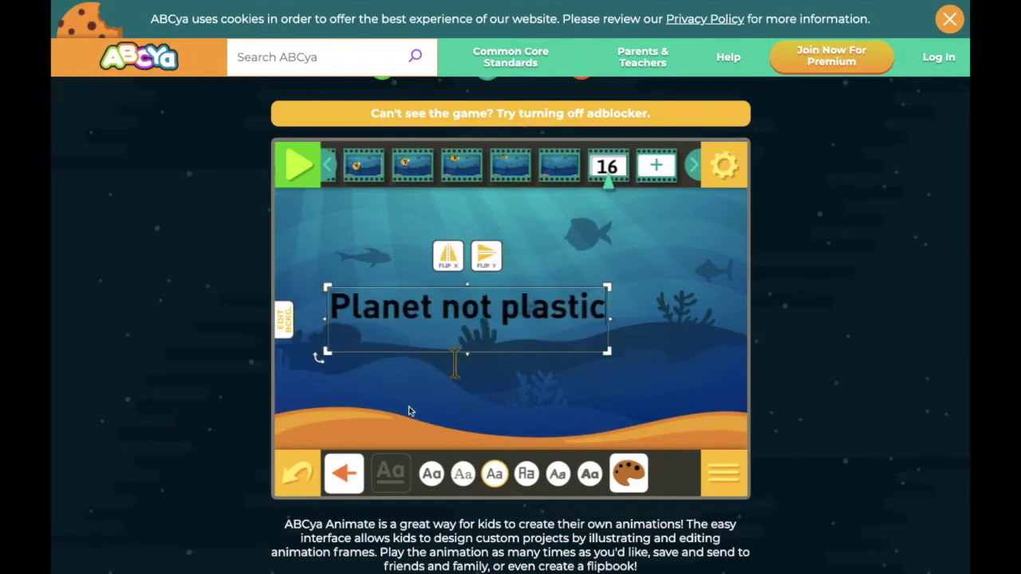
drag(609, 317, 643, 319)
click(349, 473)
- Move the 'Planet not plastic' caption up and to the right
click(676, 473)
drag(571, 339, 602, 310)
click(549, 373)
click(561, 309)
click(608, 166)
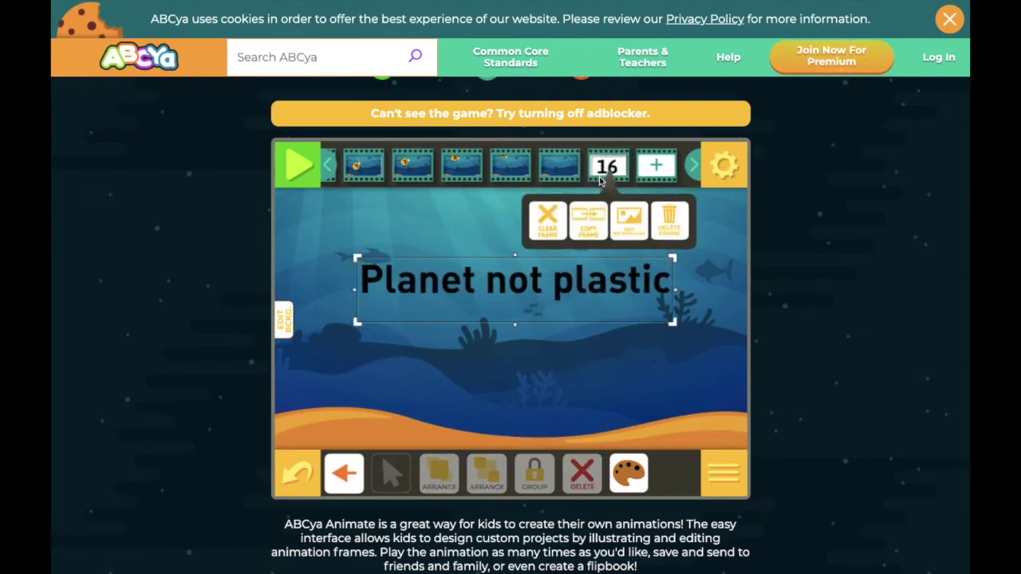
- Copy frame 16 into frame 17, then play the animation at the slowest playback speed
click(598, 229)
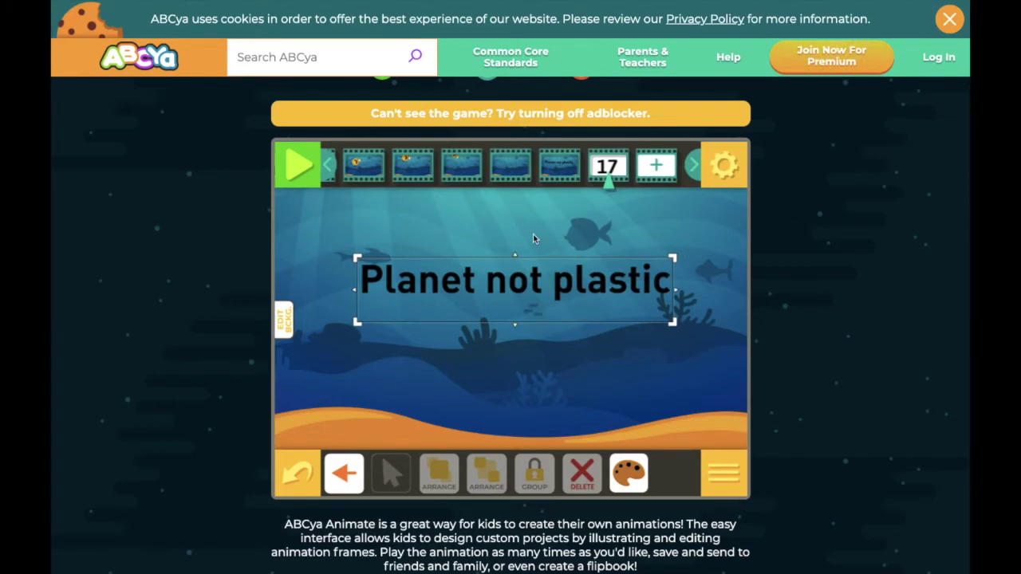
click(300, 165)
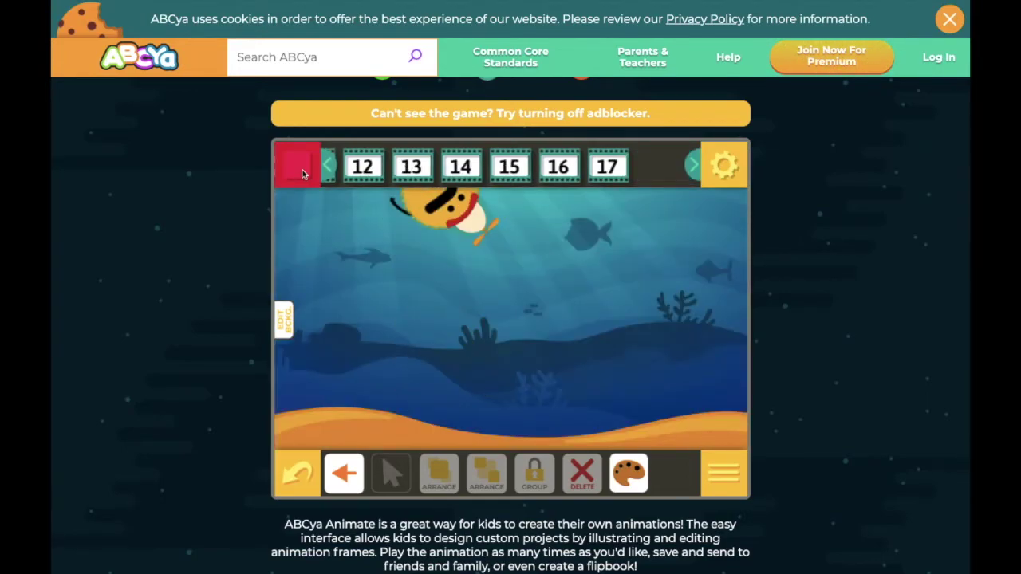
click(723, 165)
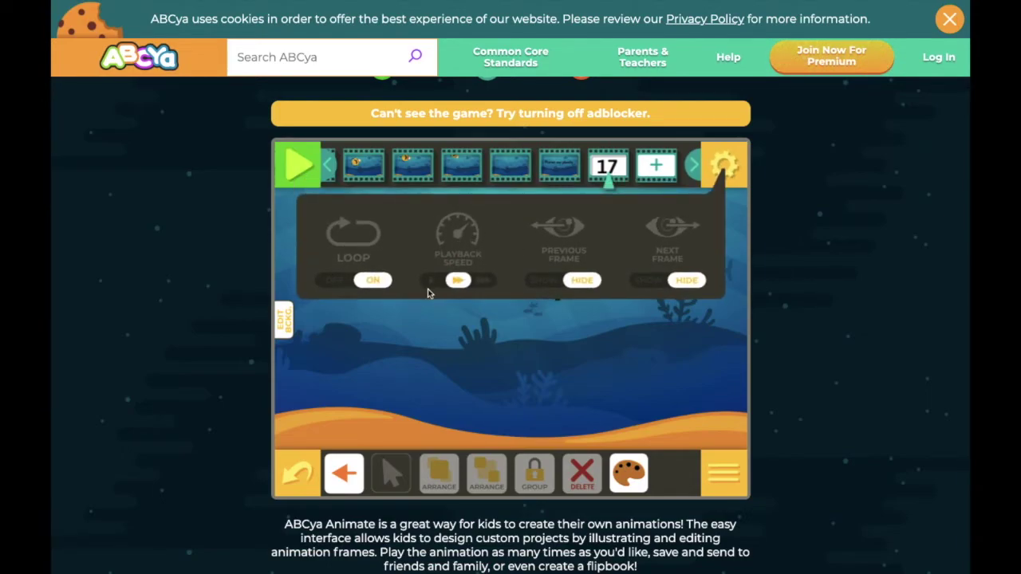
click(429, 283)
click(296, 167)
click(724, 165)
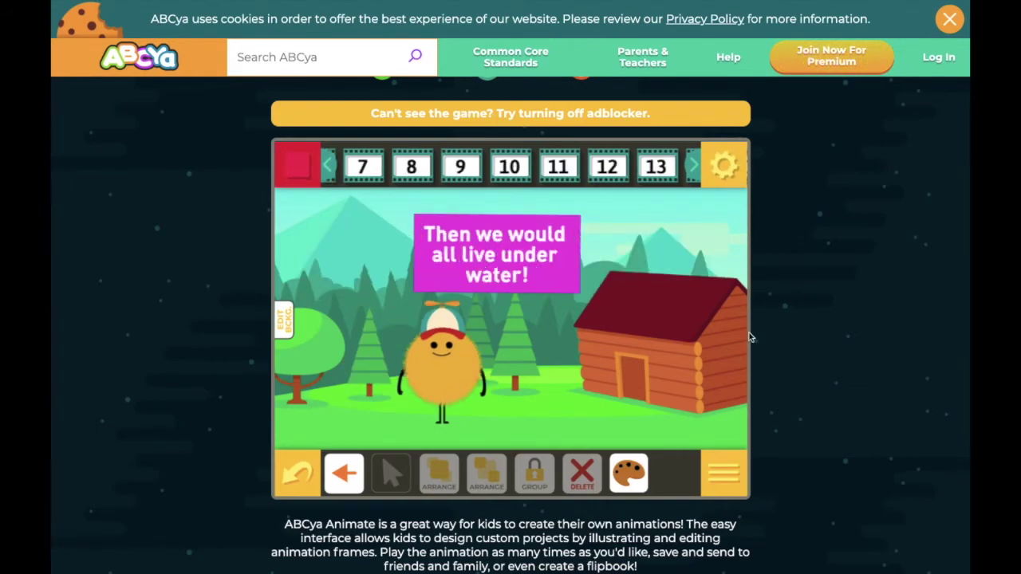
click(289, 169)
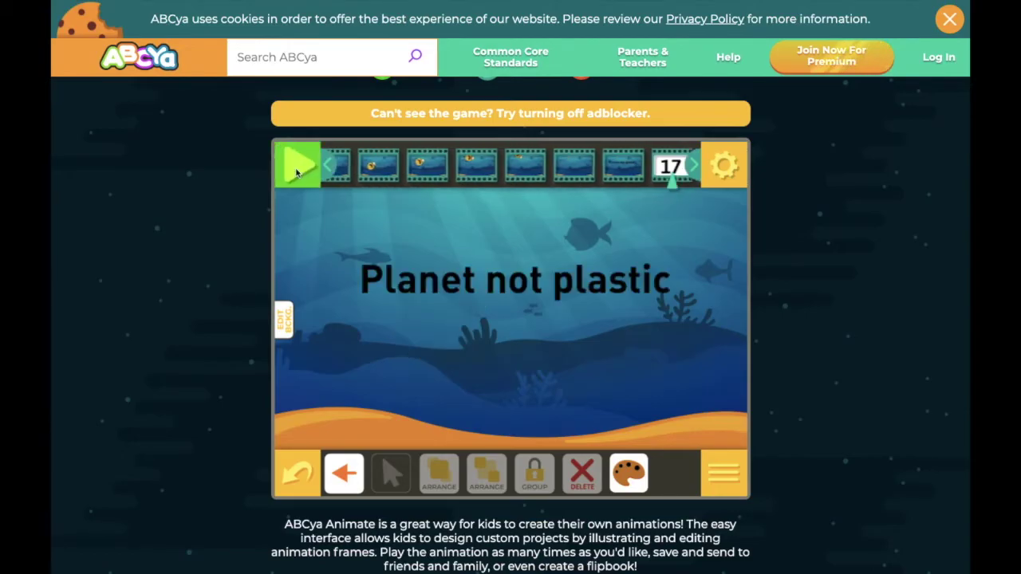
click(289, 168)
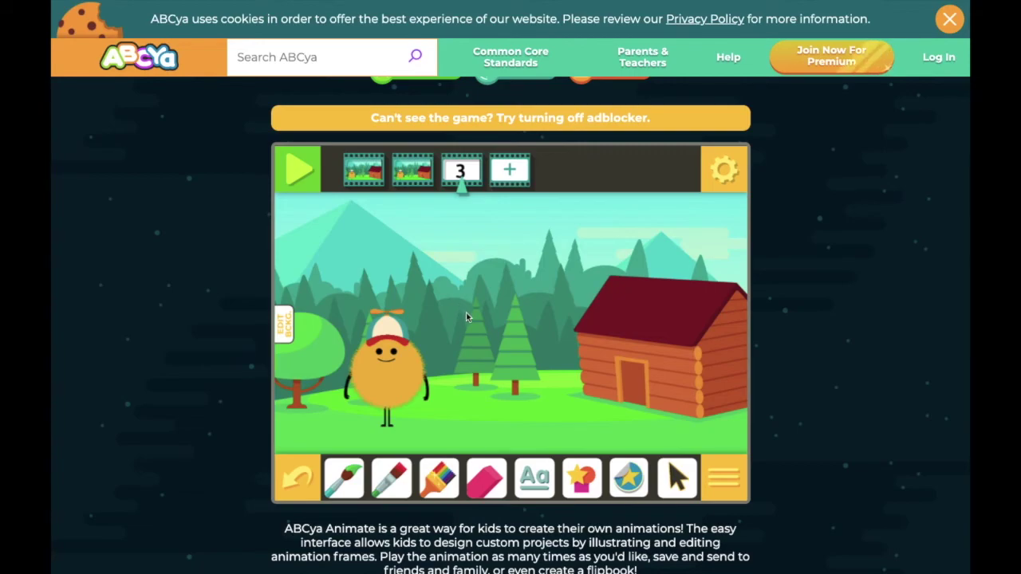
- Choose Save Animation from the main menu to bring up the save dialog
click(720, 473)
click(437, 384)
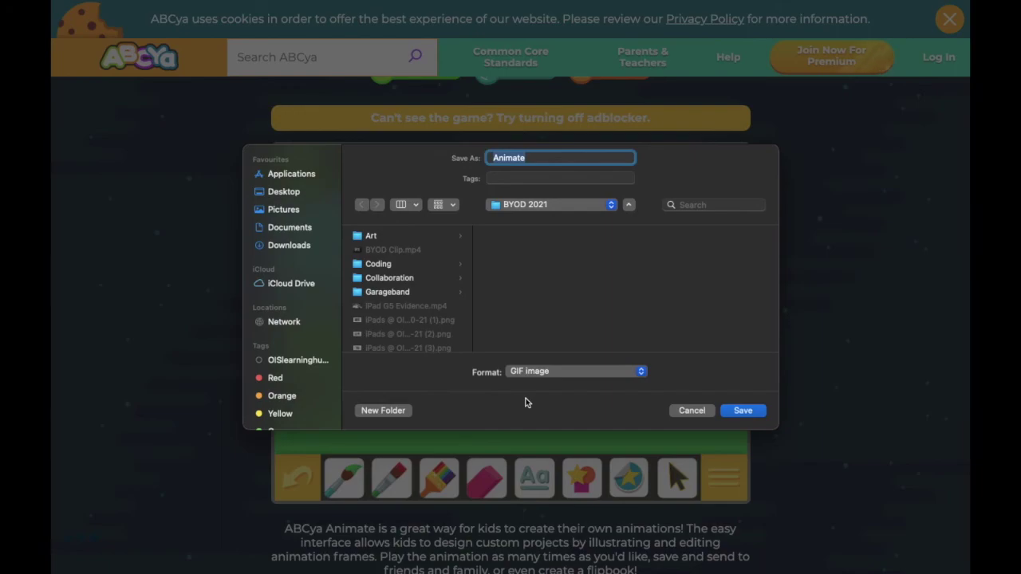
- Save Animate.gif to the Desktop, keeping GIF image as the format
click(277, 193)
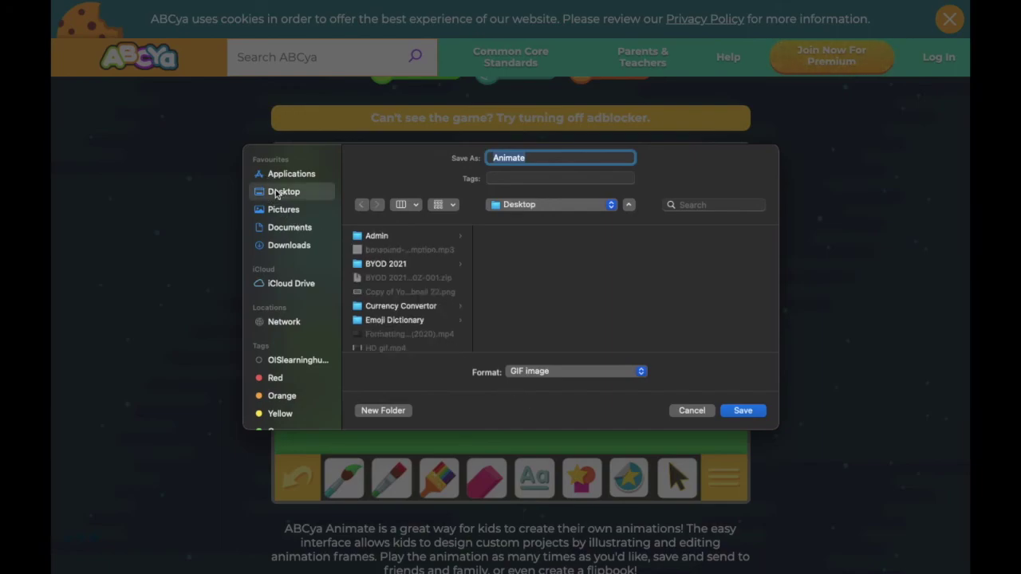
click(634, 368)
click(622, 356)
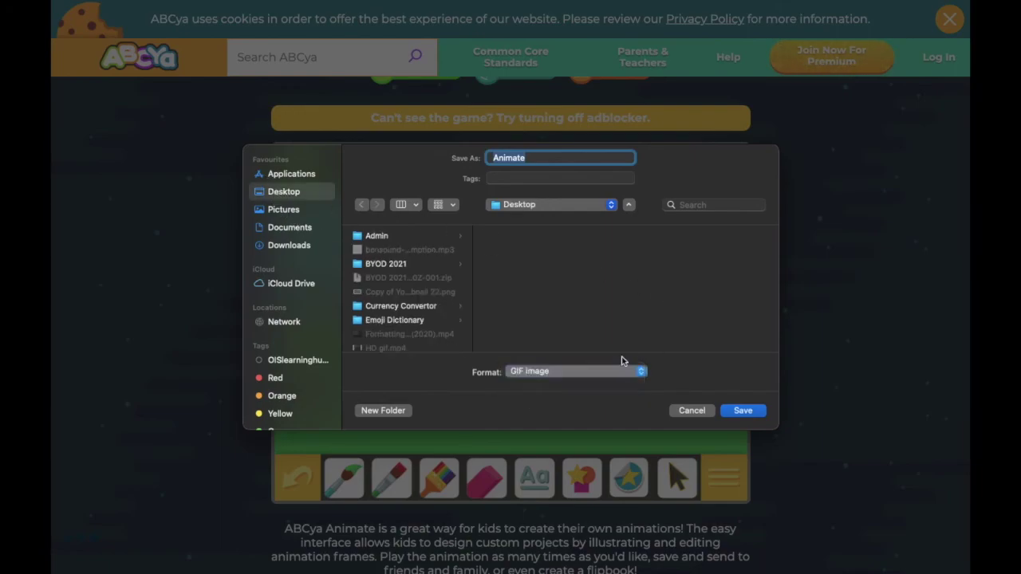
click(747, 413)
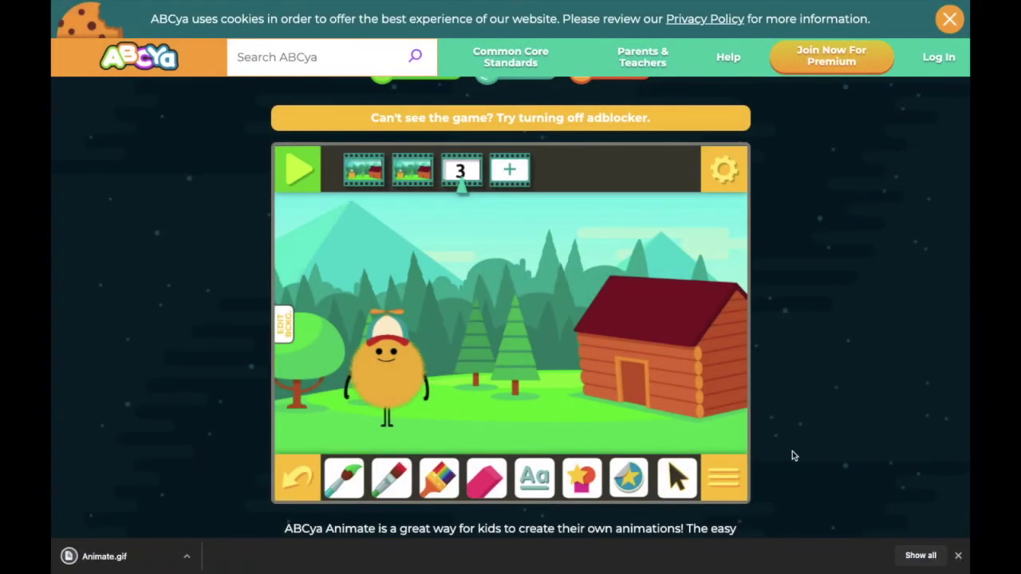
click(740, 479)
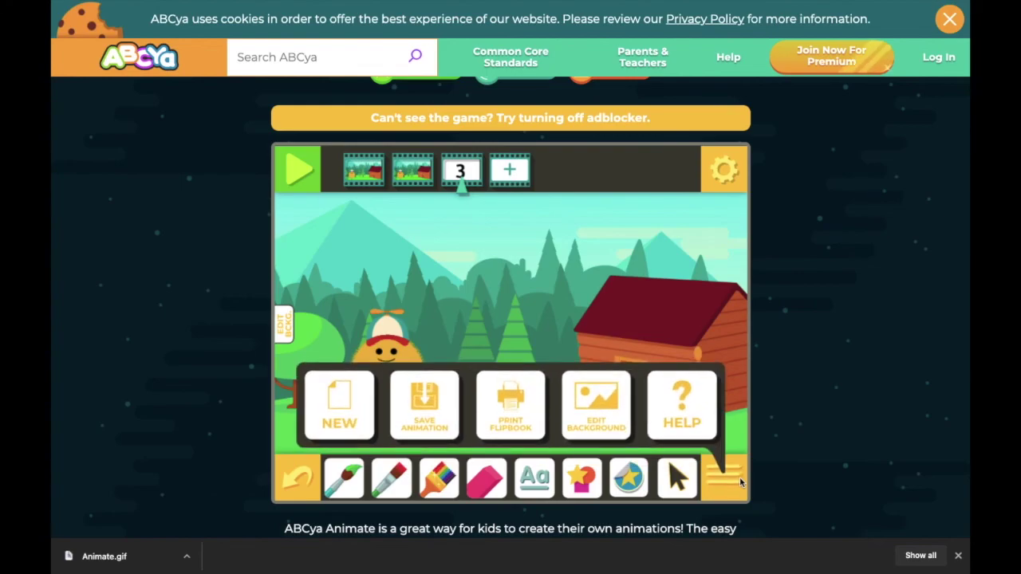
click(740, 479)
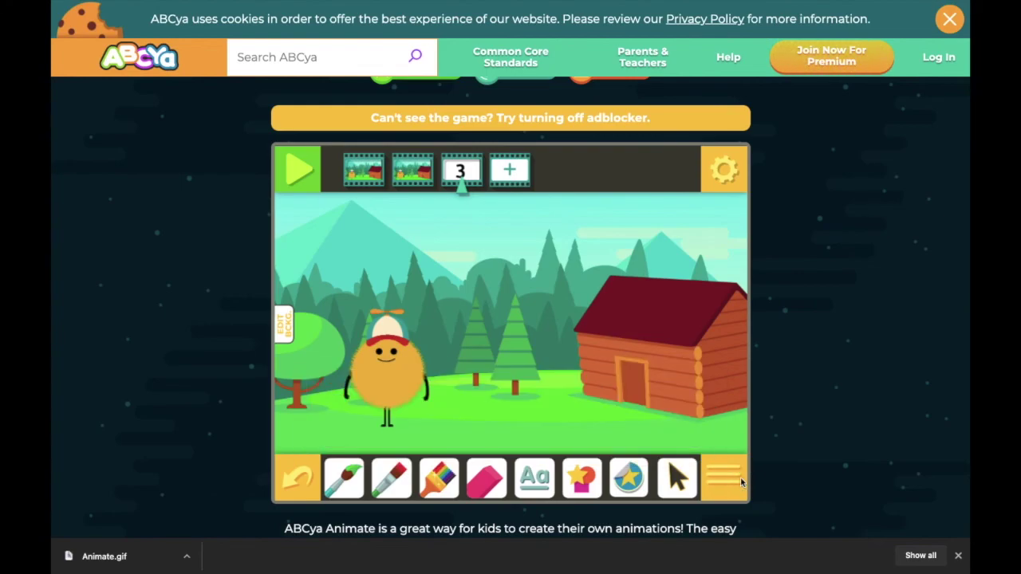